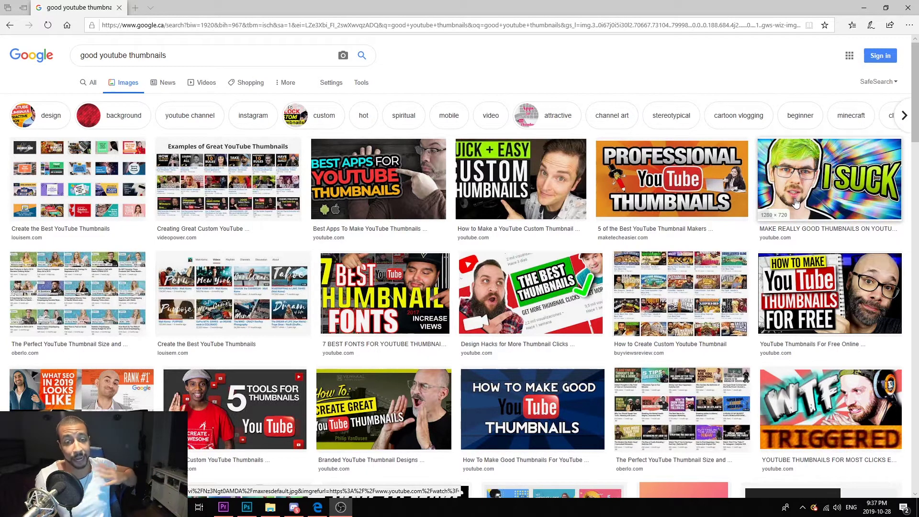
# Browse the image results for good YouTube thumbnails to examine how their text, faces and colours are used
pyautogui.scroll(-10, 711, 272)
pyautogui.scroll(3, 718, 277)
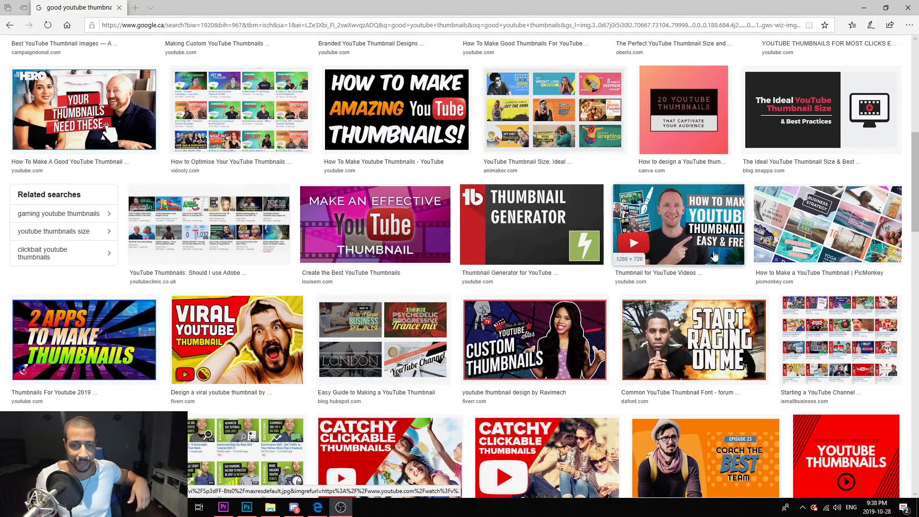
pyautogui.scroll(-3, 709, 259)
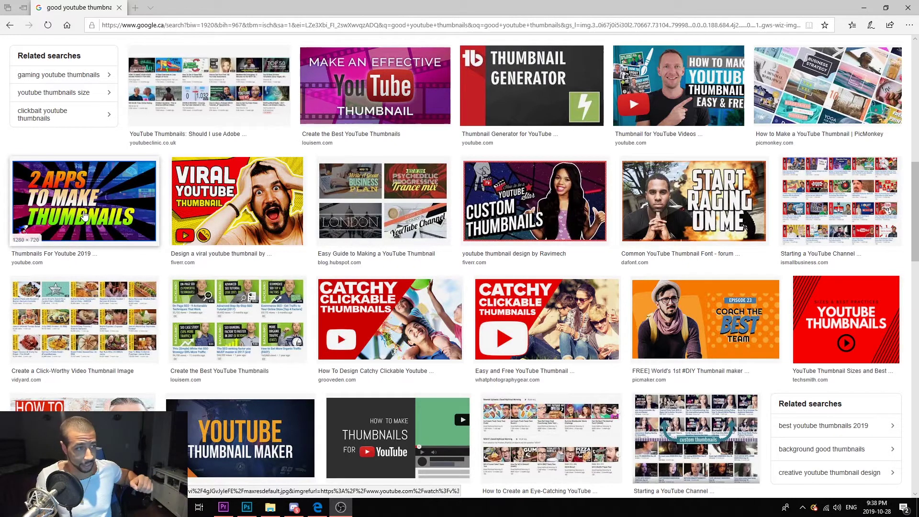
pyautogui.scroll(-1, 156, 217)
pyautogui.scroll(-5, 158, 219)
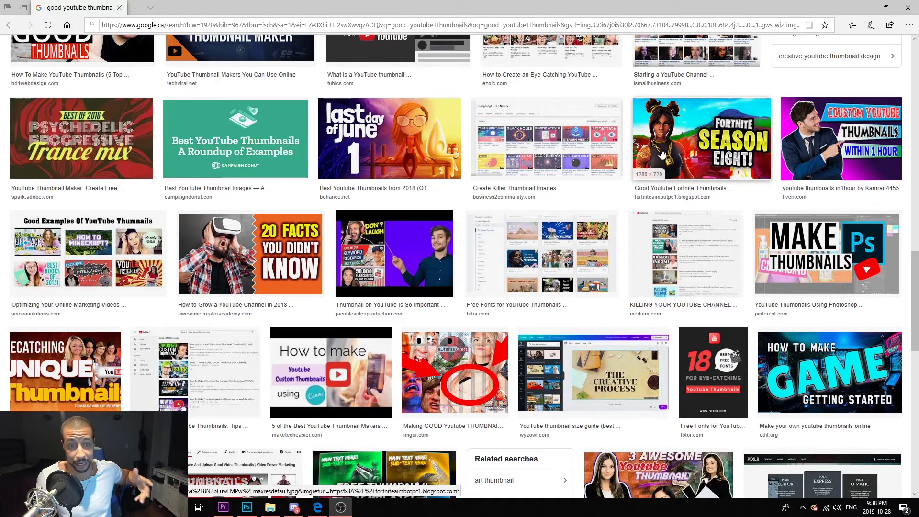
pyautogui.scroll(-2, 656, 163)
pyautogui.scroll(-3, 663, 159)
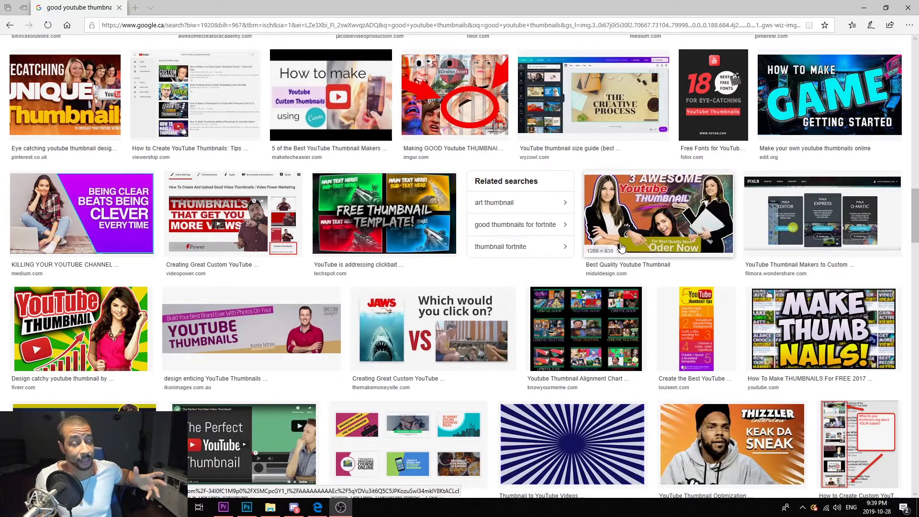
pyautogui.scroll(-12, 646, 253)
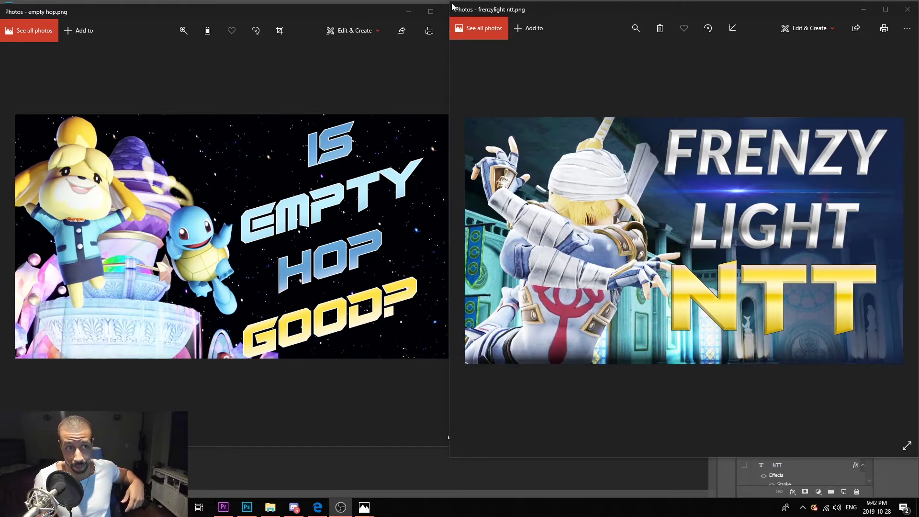
# Shrink and move aside the frenzylight ntt preview, and close both it and the empty hop preview
pyautogui.moveTo(450, 5); pyautogui.dragTo(680, 221)
pyautogui.moveTo(827, 230); pyautogui.dragTo(692, 63)
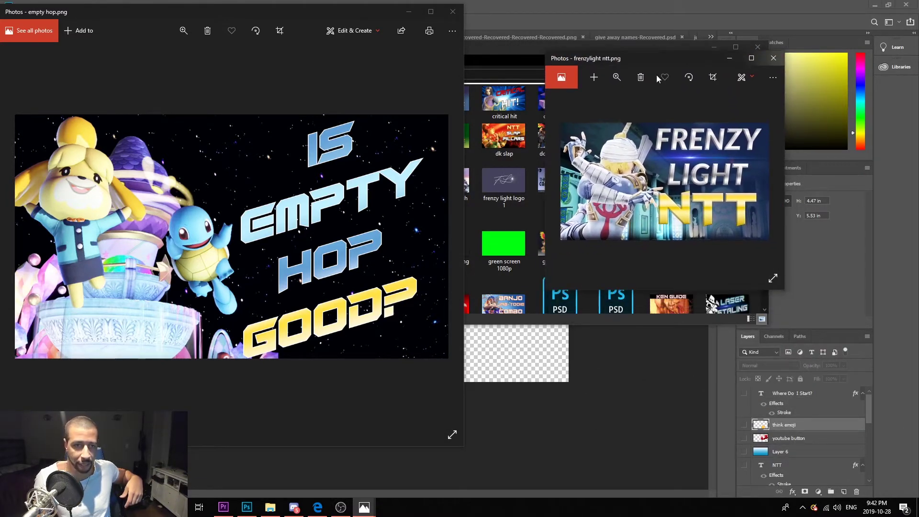
pyautogui.click(774, 57)
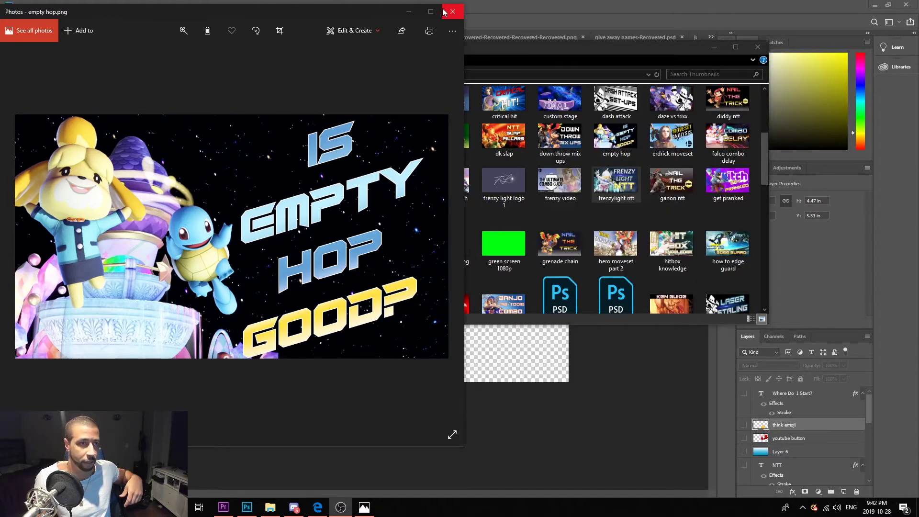
pyautogui.click(452, 11)
# Look through the Thumbnails folder, view the snake god image, and put both windows away to return to the Photoshop canvas
pyautogui.scroll(5, 634, 196)
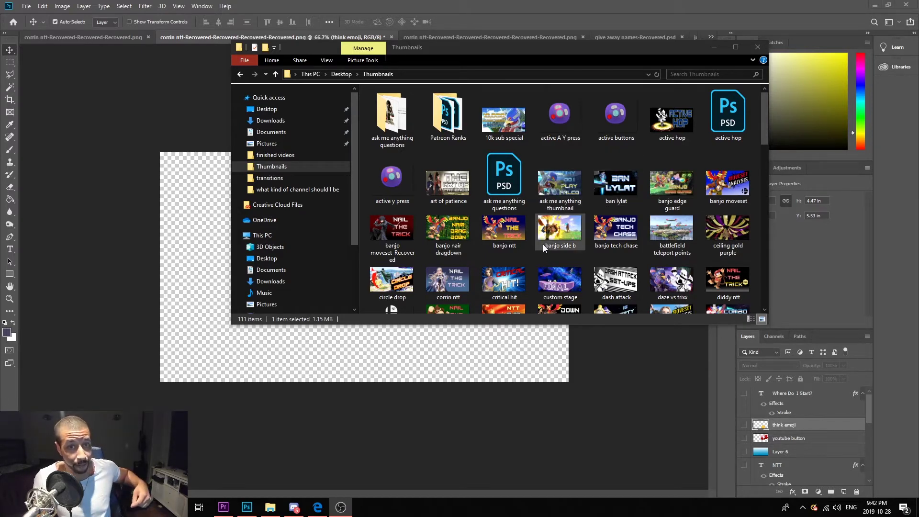
pyautogui.moveTo(766, 130); pyautogui.dragTo(765, 135)
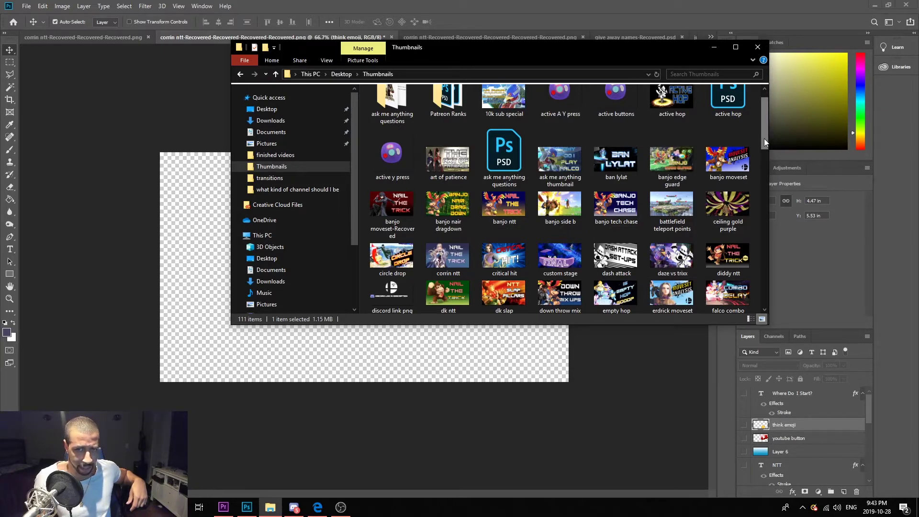
pyautogui.moveTo(765, 138); pyautogui.dragTo(752, 195)
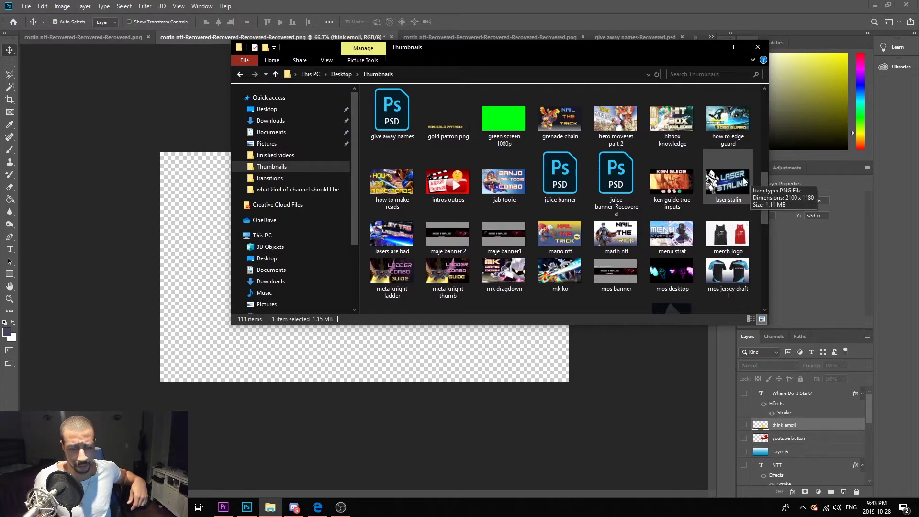
pyautogui.moveTo(763, 193); pyautogui.dragTo(763, 272)
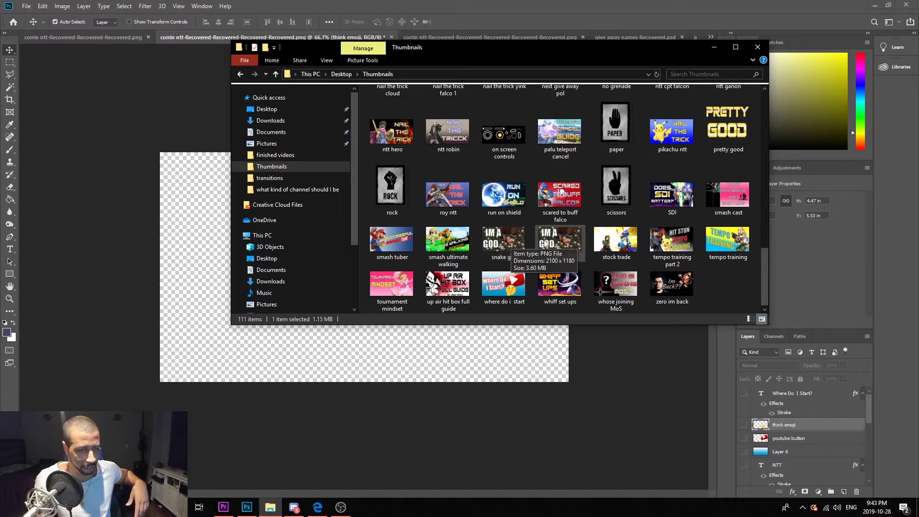
pyautogui.doubleClick(497, 245)
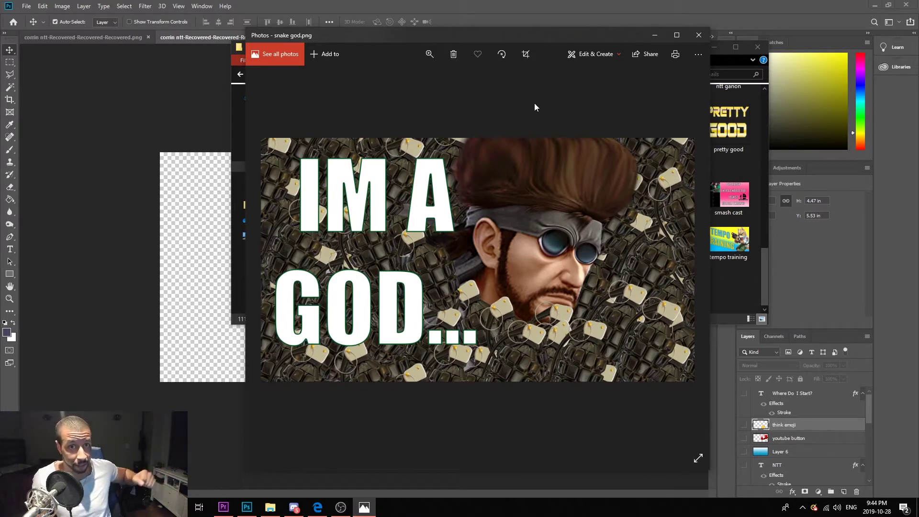
pyautogui.click(653, 35)
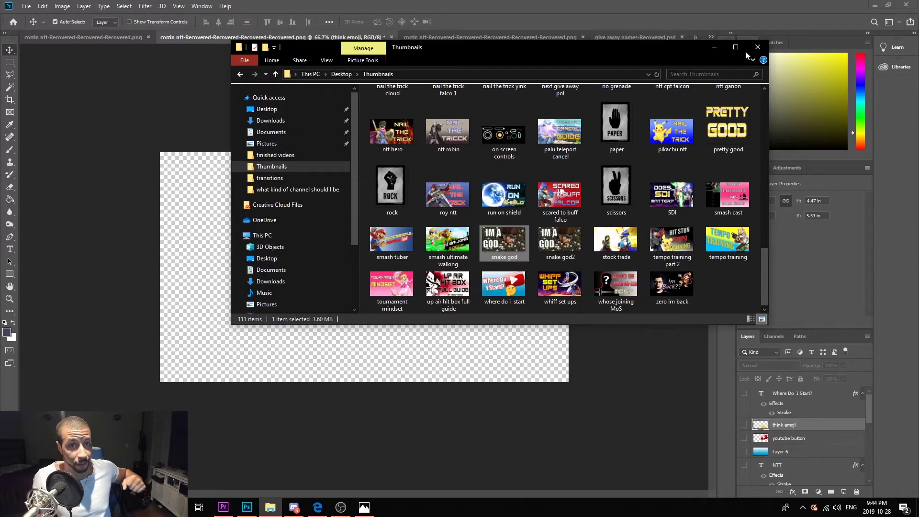
pyautogui.click(757, 48)
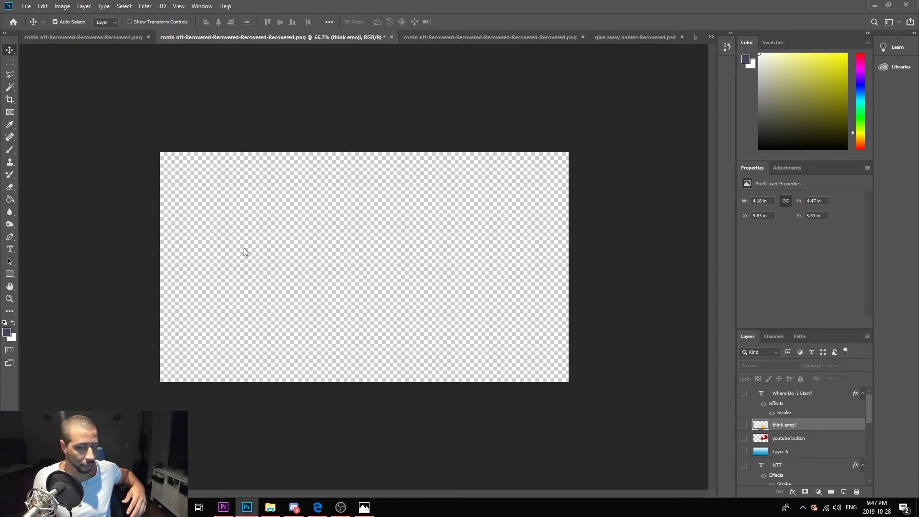
# Place the clock2png stopwatch image on the canvas and move it to about X 4.49 in, Y 0 in
pyautogui.moveTo(660, 363); pyautogui.dragTo(410, 252)
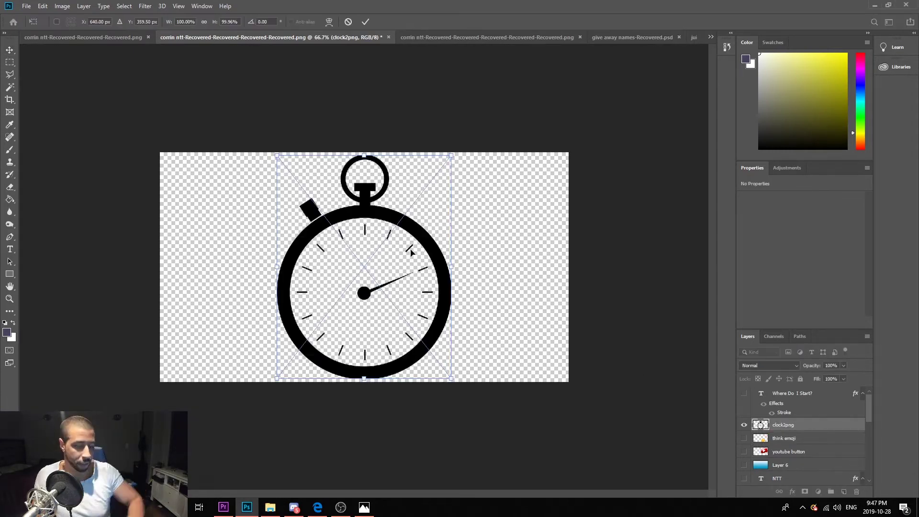
pyautogui.press('Return')
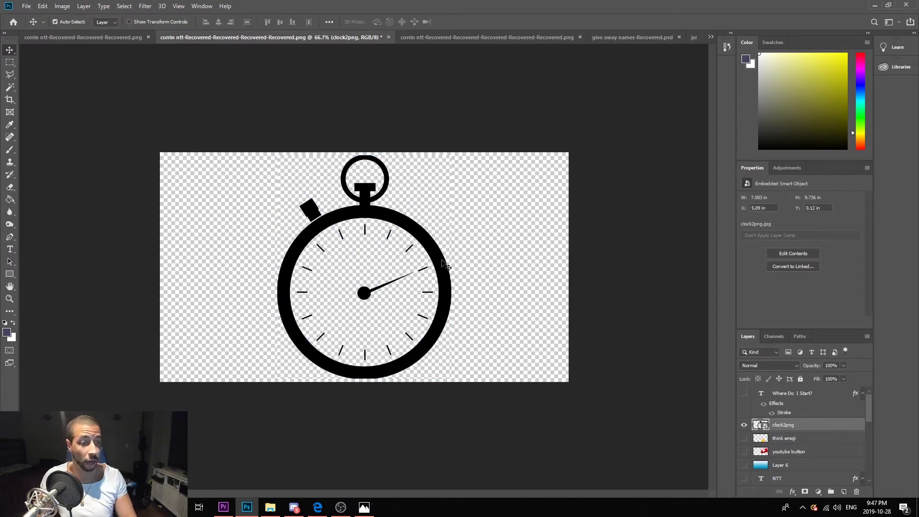
pyautogui.moveTo(438, 260)
pyautogui.mouseDown()
pyautogui.moveTo(455, 266)
pyautogui.moveTo(436, 272)
pyautogui.mouseUp()
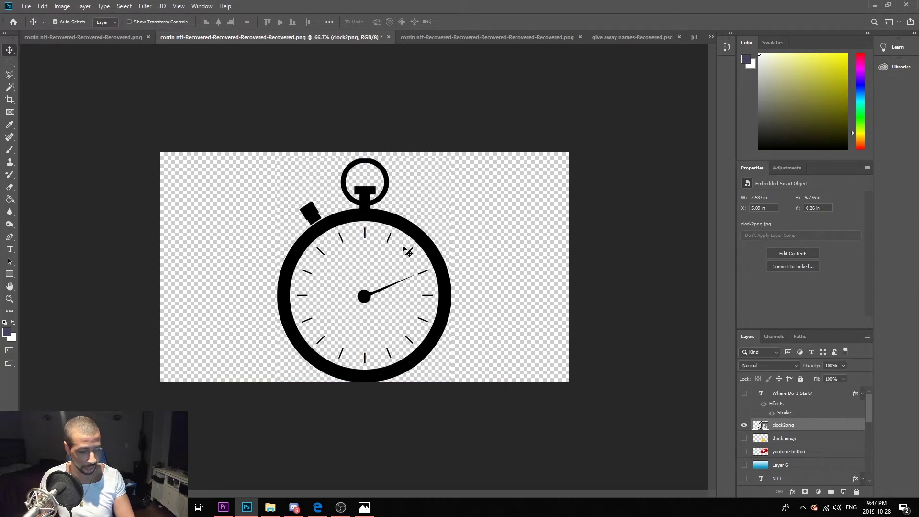
pyautogui.press('w')
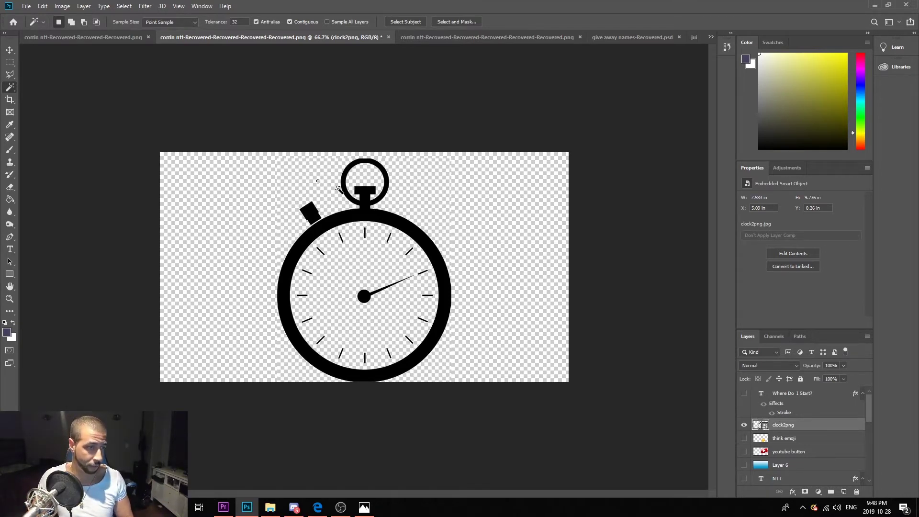
pyautogui.press('v')
pyautogui.moveTo(422, 242)
pyautogui.mouseDown()
pyautogui.moveTo(489, 252)
pyautogui.moveTo(409, 238)
pyautogui.mouseUp()
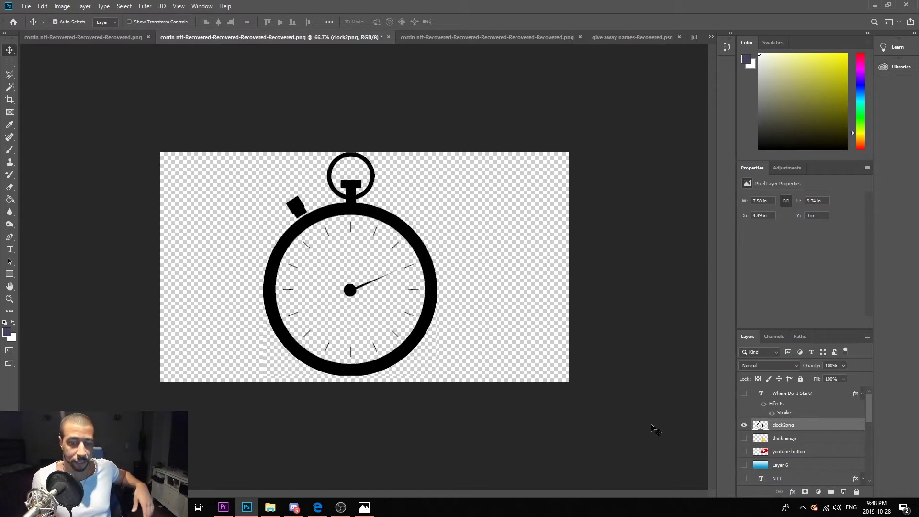
# Show the think emoji layer, and arrange the stopwatch on the canvas's left side with the emoji at its upper right
pyautogui.click(744, 438)
pyautogui.moveTo(450, 335); pyautogui.dragTo(517, 223)
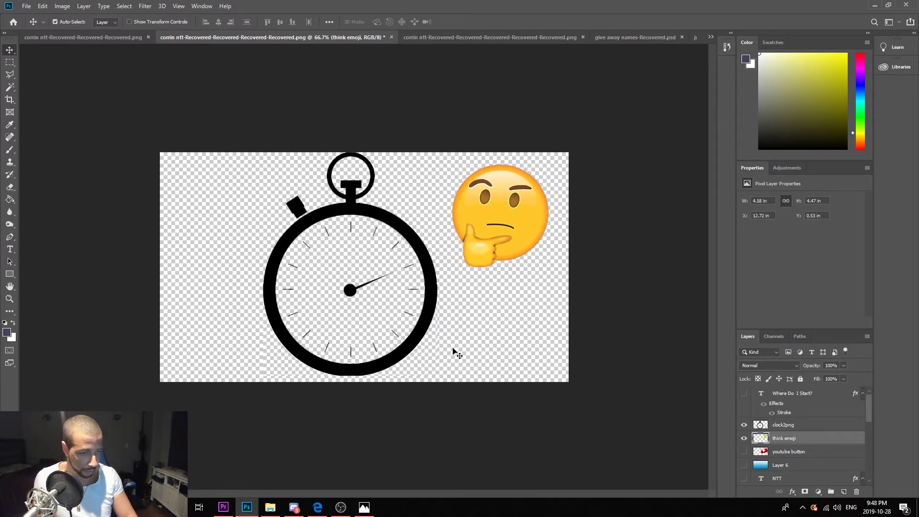
pyautogui.click(357, 305)
pyautogui.moveTo(356, 302); pyautogui.dragTo(284, 296)
pyautogui.moveTo(492, 236); pyautogui.dragTo(434, 234)
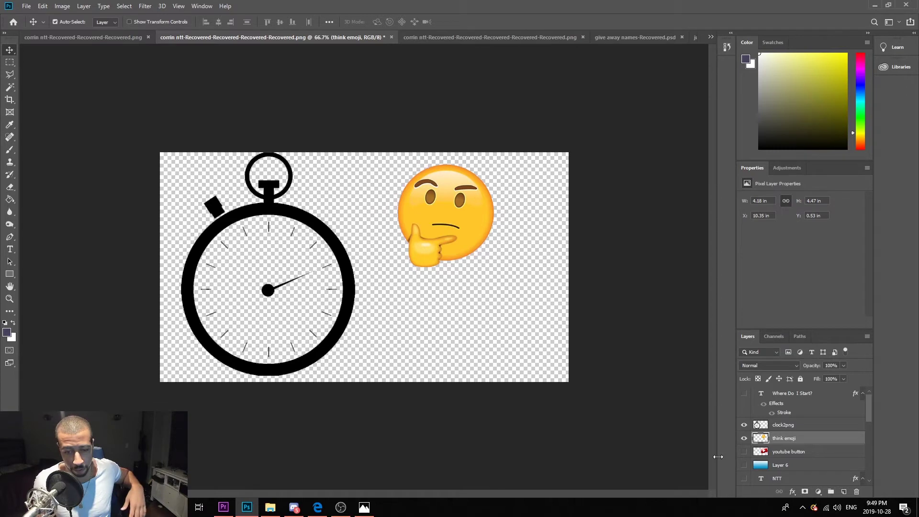
# Show the youtube button layer and position it in the canvas's lower right, with the think emoji overlapping its upper edge
pyautogui.click(744, 452)
pyautogui.moveTo(521, 259); pyautogui.dragTo(511, 325)
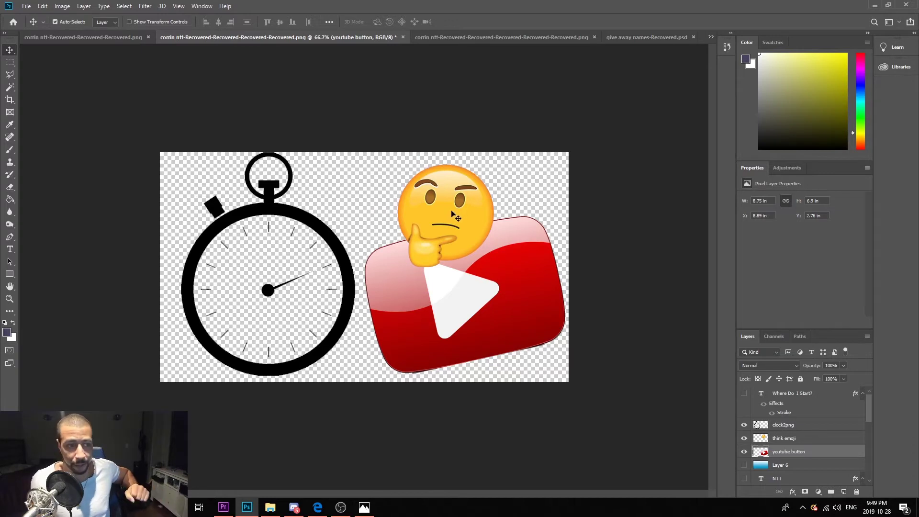
pyautogui.moveTo(458, 214); pyautogui.dragTo(445, 209)
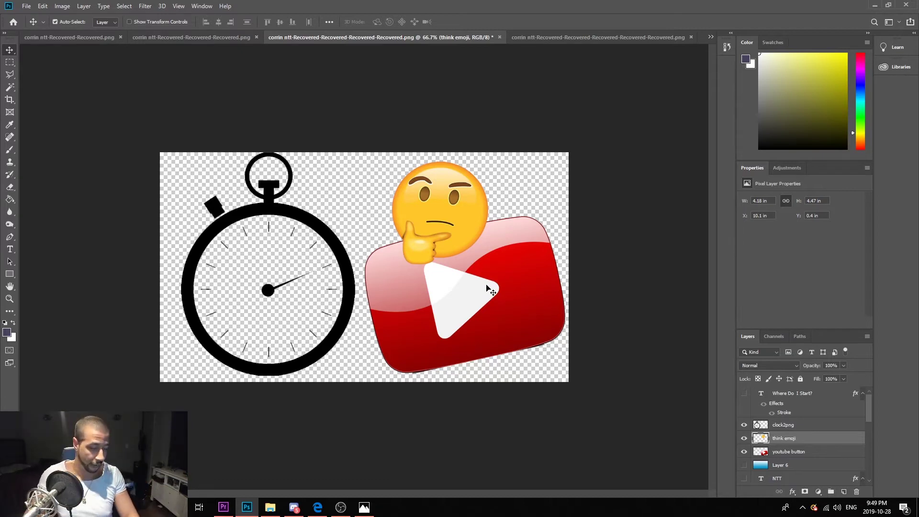
pyautogui.moveTo(507, 296); pyautogui.dragTo(516, 304)
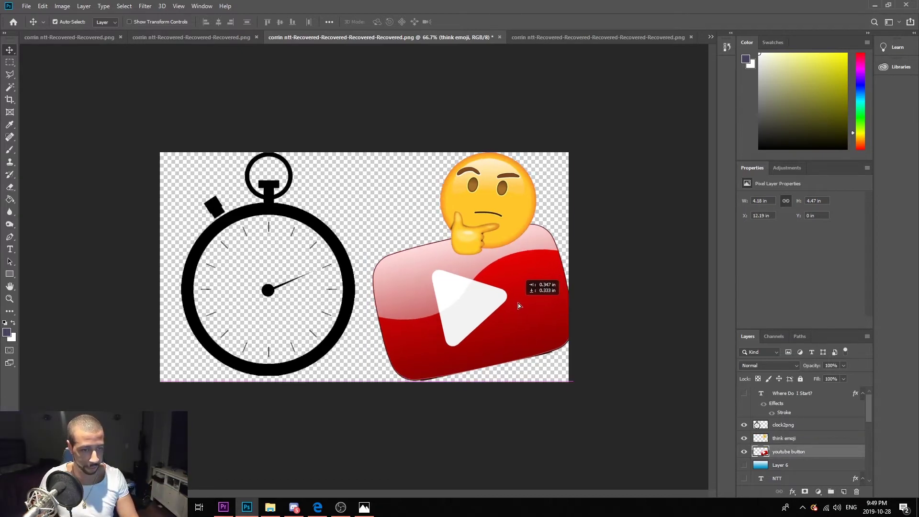
# Scale the youtube button to about 95% with a 5° rotation, shift it slightly left, and move the emoji left above it
pyautogui.hotkey('ctrl', 't')
pyautogui.moveTo(364, 221); pyautogui.dragTo(389, 225)
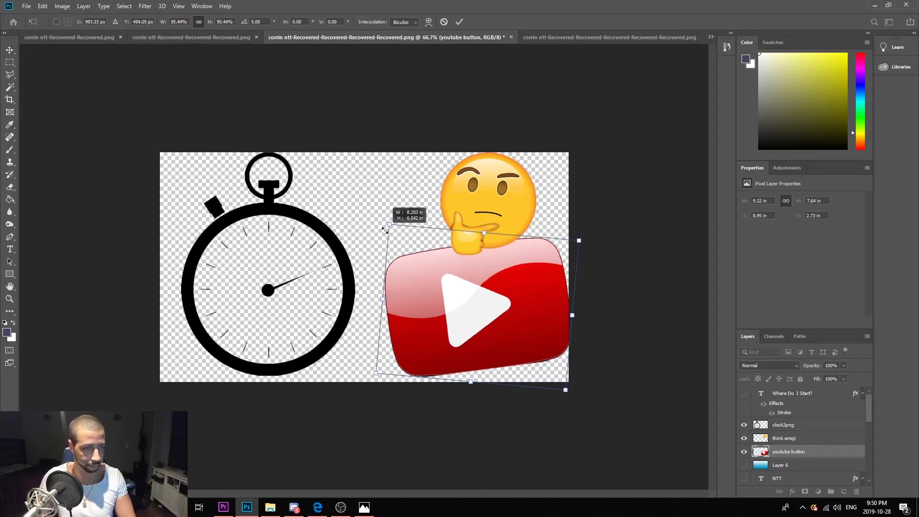
pyautogui.moveTo(462, 306); pyautogui.dragTo(452, 306)
pyautogui.press('Return')
pyautogui.moveTo(481, 214); pyautogui.dragTo(459, 213)
# Fill the stopwatch face with white using the Paint Bucket and move the stopwatch to about X 0.67 in, Y 0.14 in
pyautogui.moveTo(341, 257); pyautogui.dragTo(342, 260)
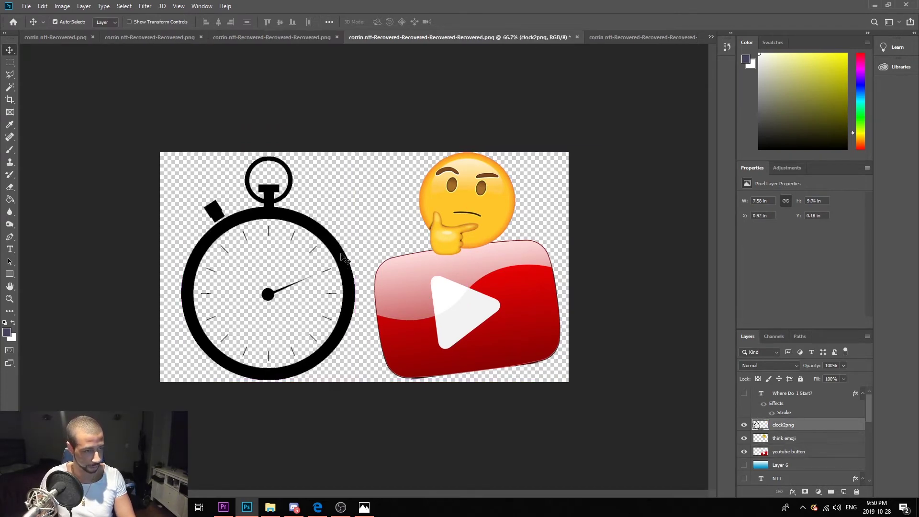
pyautogui.press('x')
pyautogui.press('g')
pyautogui.click(316, 331)
pyautogui.press('b')
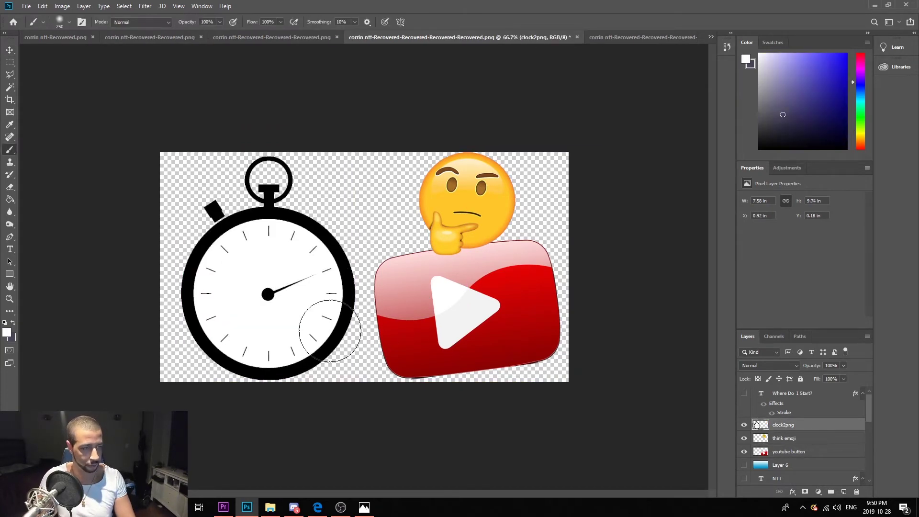
pyautogui.press('v')
pyautogui.moveTo(280, 326)
pyautogui.mouseDown()
pyautogui.moveTo(263, 298)
pyautogui.moveTo(267, 345)
pyautogui.moveTo(262, 335)
pyautogui.mouseUp()
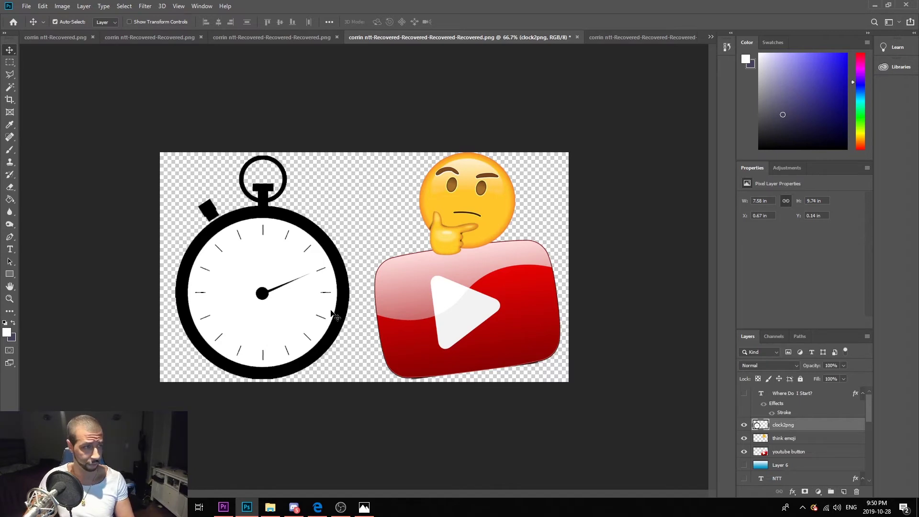
# Switch to the Gradient tool and set the background colour to red, ff0000, for a white-to-red gradient
pyautogui.press('g')
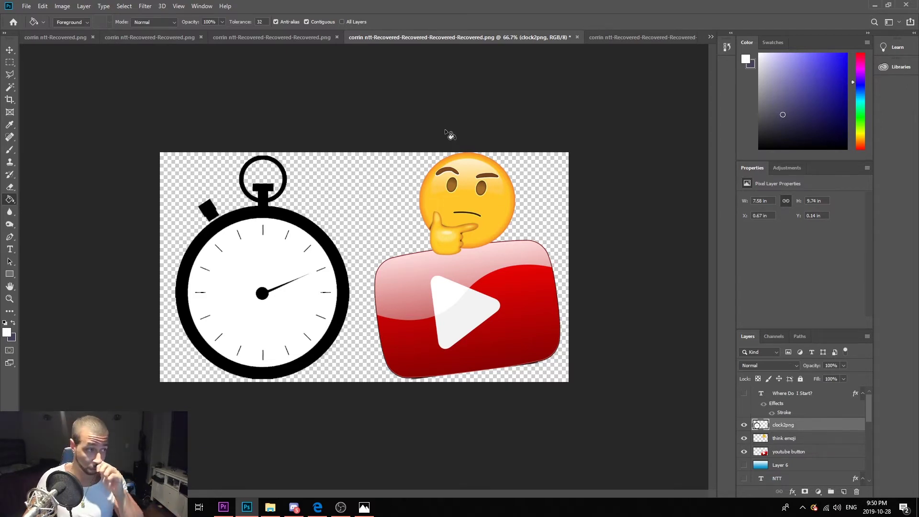
pyautogui.rightClick(13, 199)
pyautogui.click(39, 199)
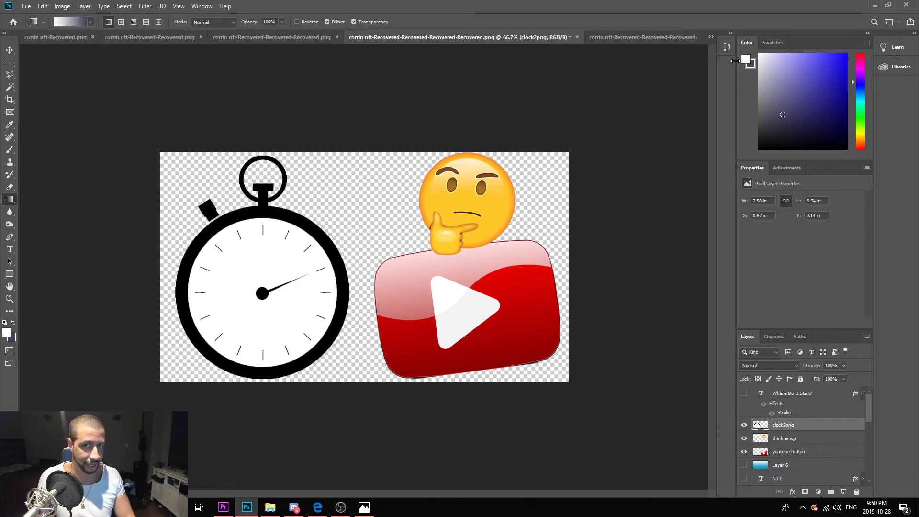
pyautogui.click(751, 66)
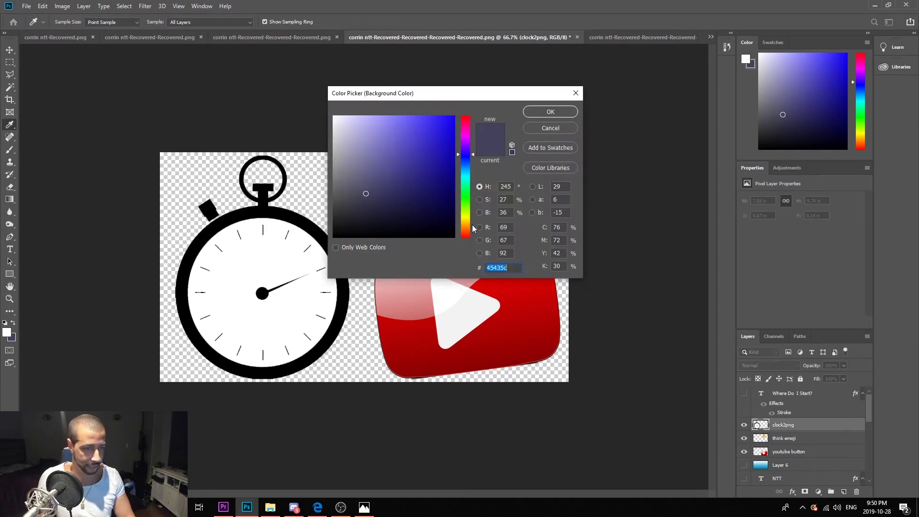
pyautogui.moveTo(467, 233); pyautogui.dragTo(467, 239)
pyautogui.moveTo(401, 187); pyautogui.dragTo(492, 95)
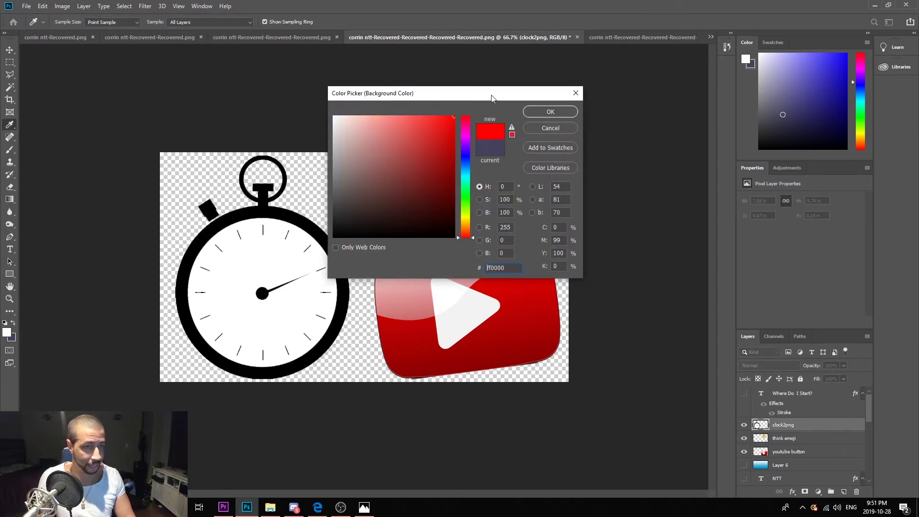
pyautogui.click(548, 112)
pyautogui.press('g')
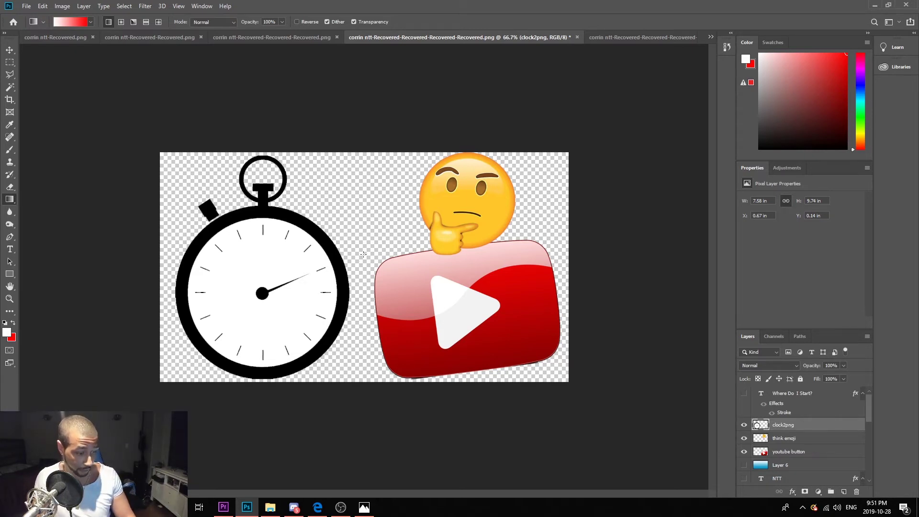
# Add a new layer and place it directly beneath the youtube button layer
pyautogui.scroll(-3, 799, 415)
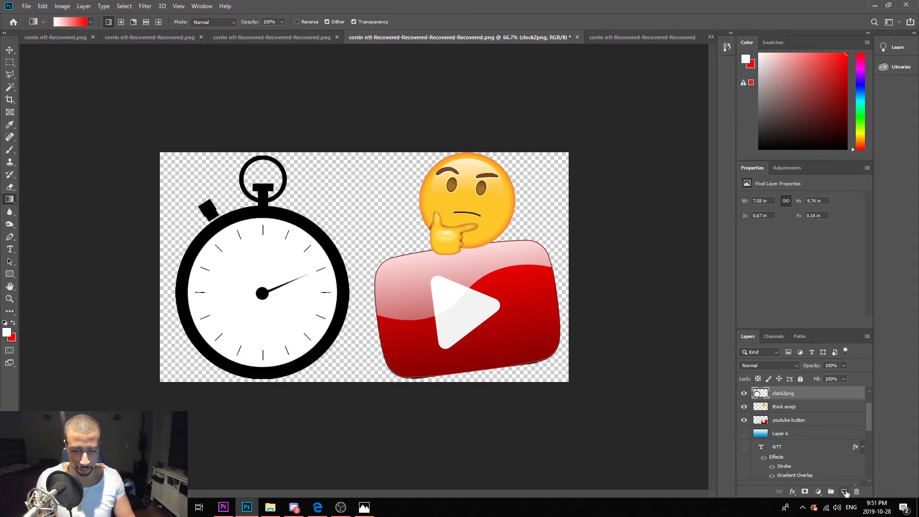
pyautogui.click(845, 493)
pyautogui.moveTo(778, 431); pyautogui.dragTo(777, 444)
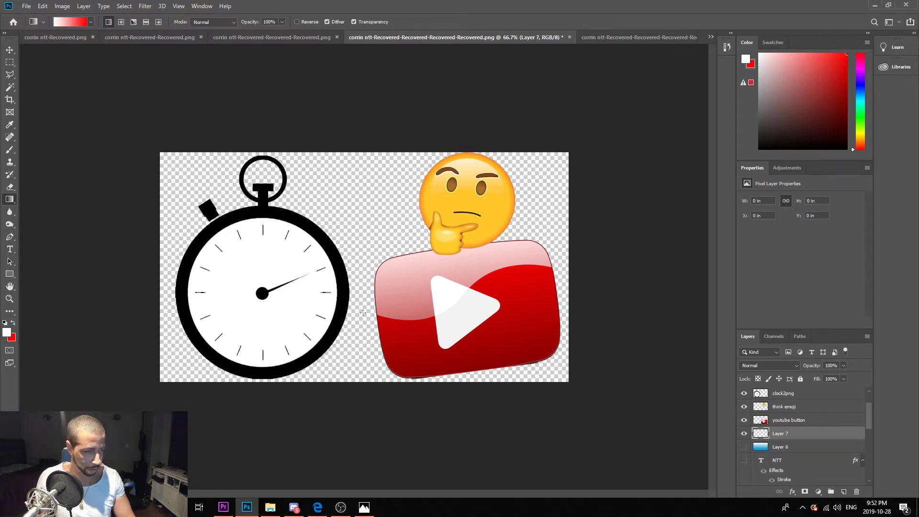
# Undo a trial vertical white-to-red gradient and set the background colour to a darker red, c80304, for the Gradient tool
pyautogui.moveTo(363, 313); pyautogui.dragTo(362, 188)
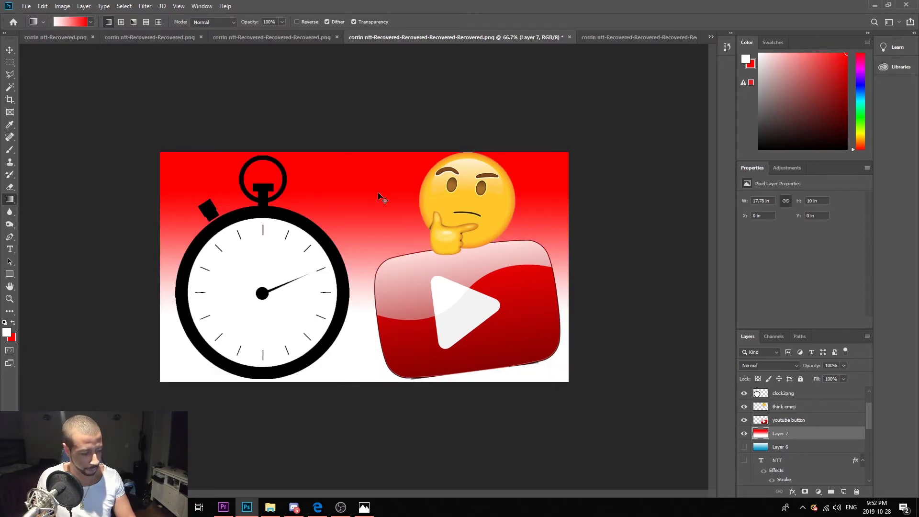
pyautogui.hotkey('ctrl', 'z')
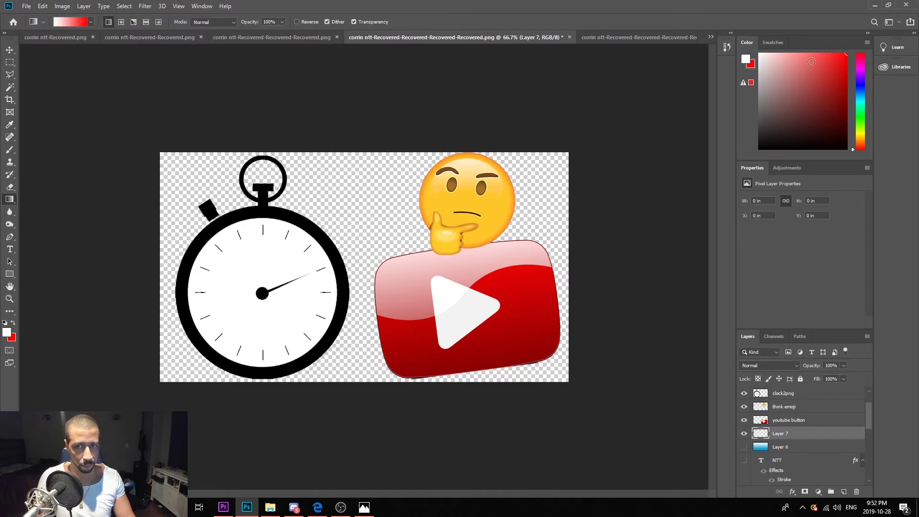
pyautogui.click(753, 67)
pyautogui.click(551, 290)
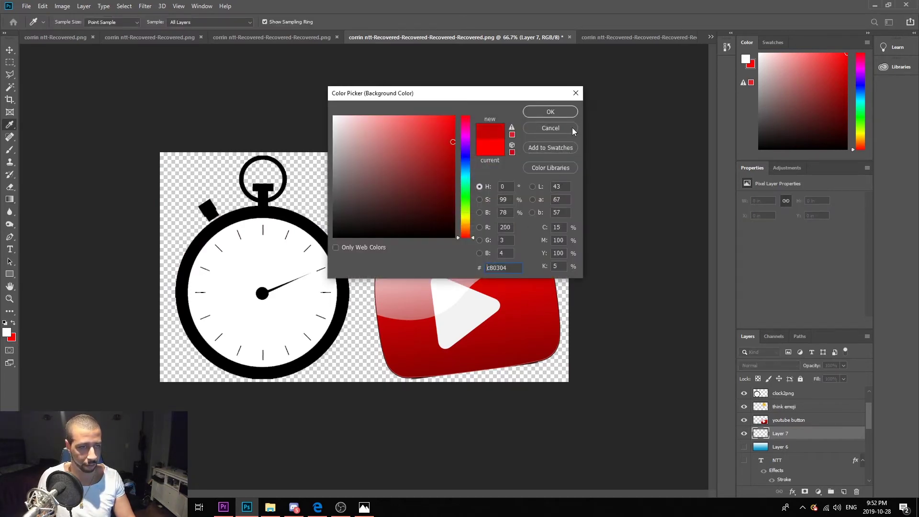
pyautogui.click(561, 112)
pyautogui.press('g')
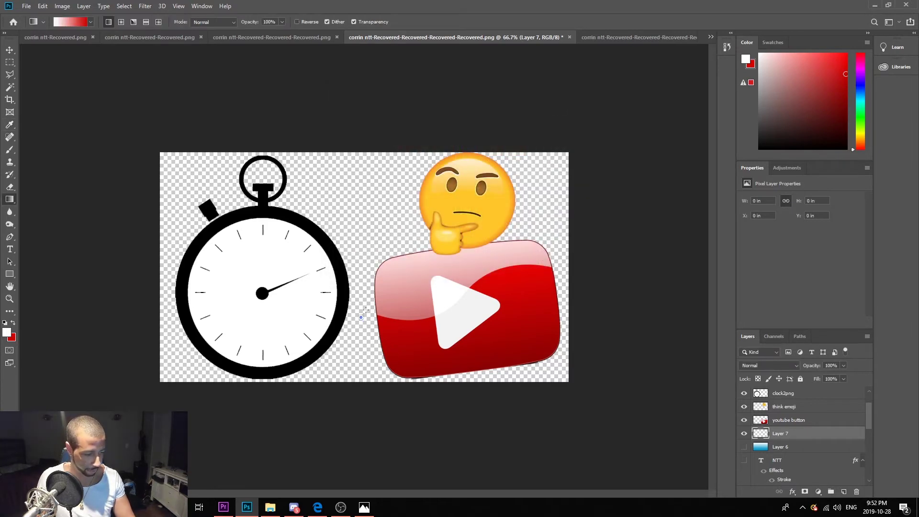
# Sample the thinking emoji's orange-yellow as the foreground colour for a yellow-to-red gradient
pyautogui.keyDown('alt'); pyautogui.click(451, 225); pyautogui.keyUp('alt')
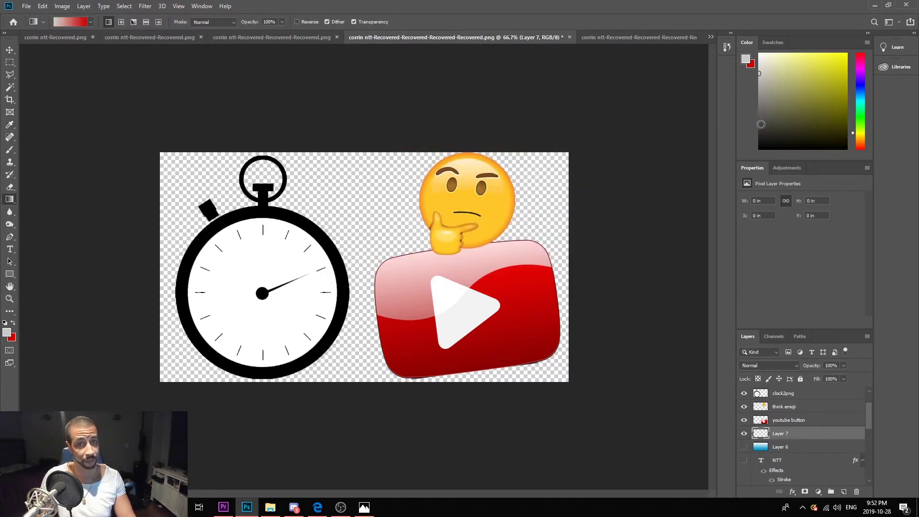
pyautogui.moveTo(759, 73); pyautogui.dragTo(847, 53)
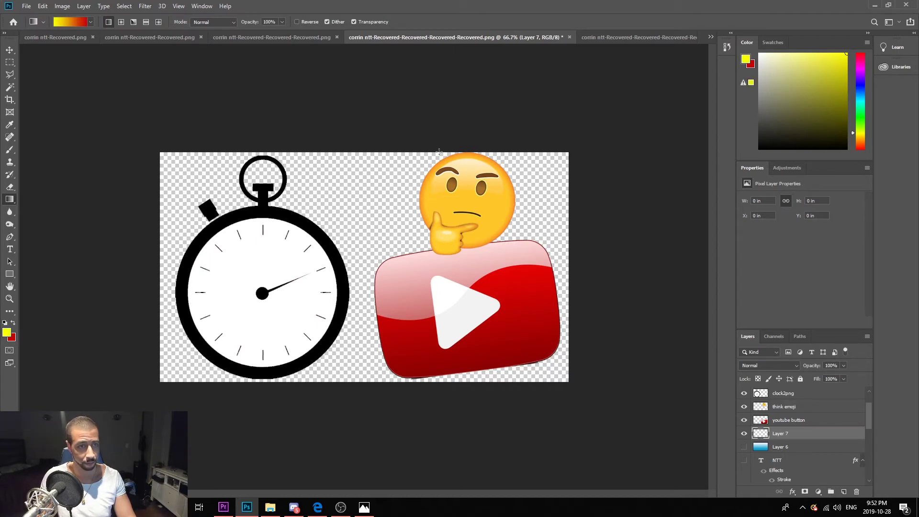
pyautogui.press('i')
pyautogui.click(508, 188)
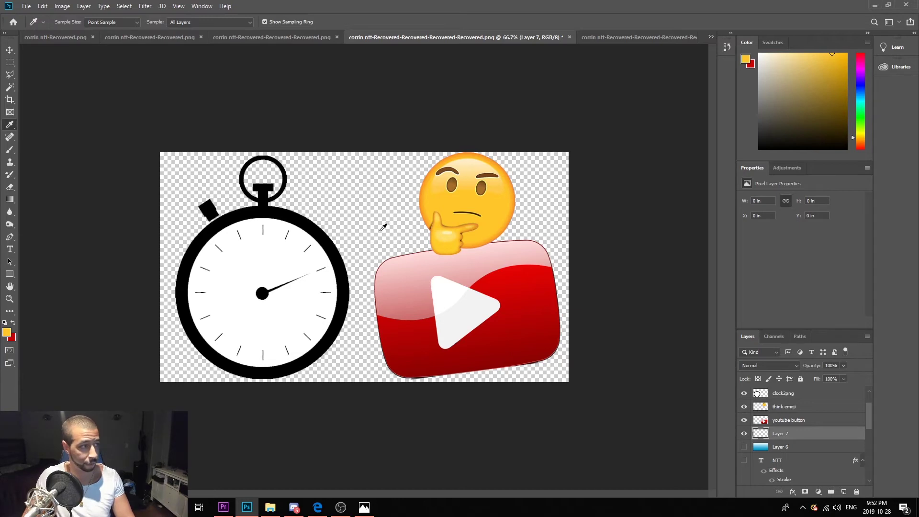
pyautogui.press('g')
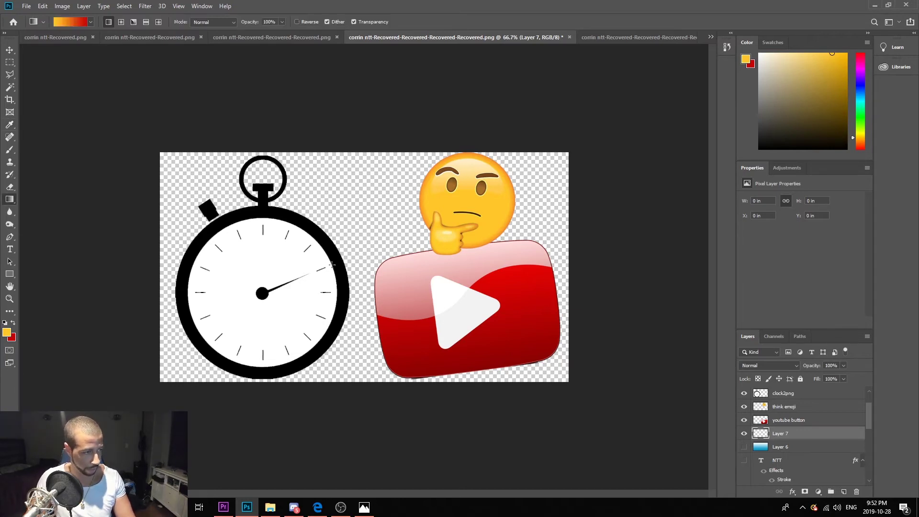
# Fill the new background layer with a diagonal linear gradient from yellow at the lower left to dark red at the upper right
pyautogui.moveTo(238, 338); pyautogui.dragTo(387, 338)
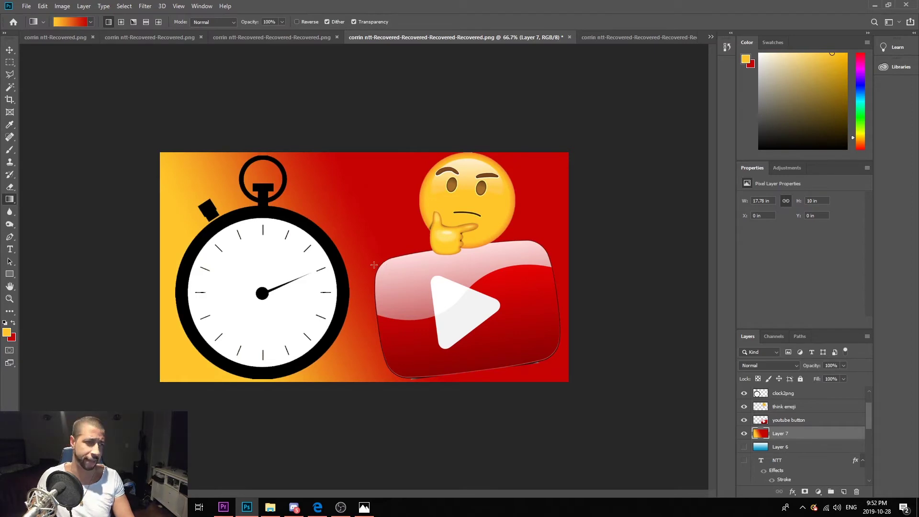
pyautogui.hotkey('ctrl', 'z')
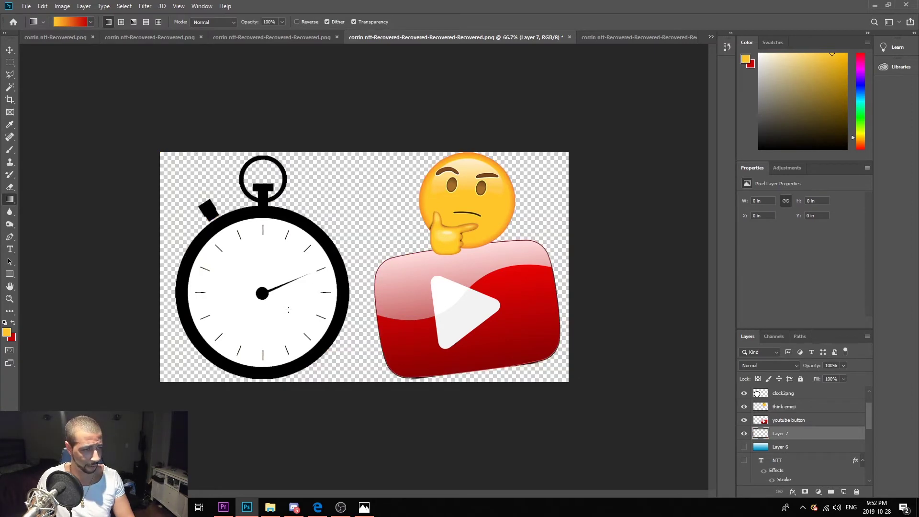
pyautogui.moveTo(200, 365); pyautogui.dragTo(426, 223)
pyautogui.hotkey('ctrl', 'z')
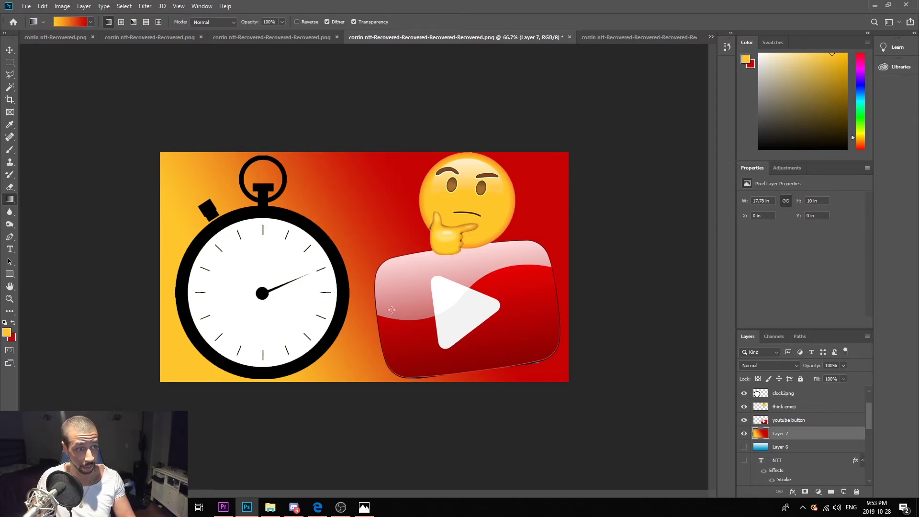
# Scale the stopwatch to about 77%, rotate it about -7.7°, and place it near X 1.88 in, Y 0.04 in
pyautogui.press('v')
pyautogui.click(294, 326)
pyautogui.hotkey('ctrl', 't')
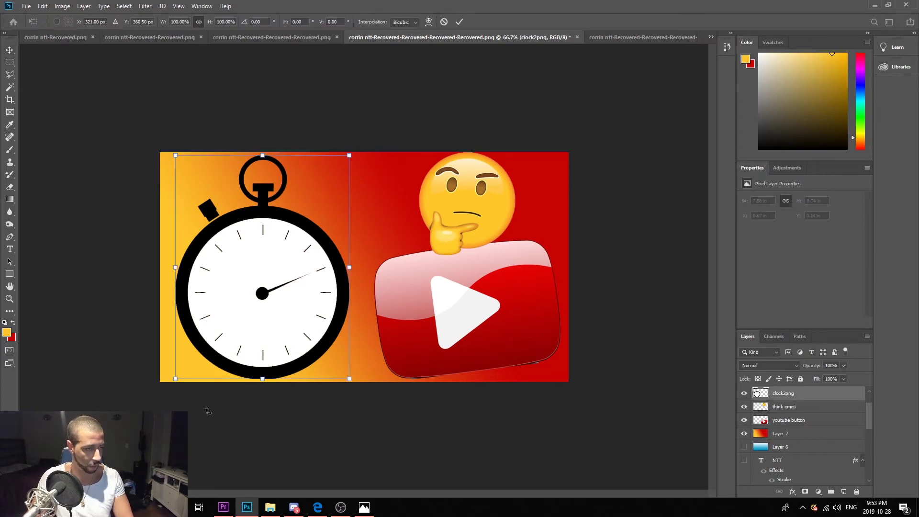
pyautogui.moveTo(176, 379); pyautogui.dragTo(216, 327)
pyautogui.moveTo(268, 227); pyautogui.dragTo(265, 232)
pyautogui.moveTo(365, 153); pyautogui.dragTo(353, 135)
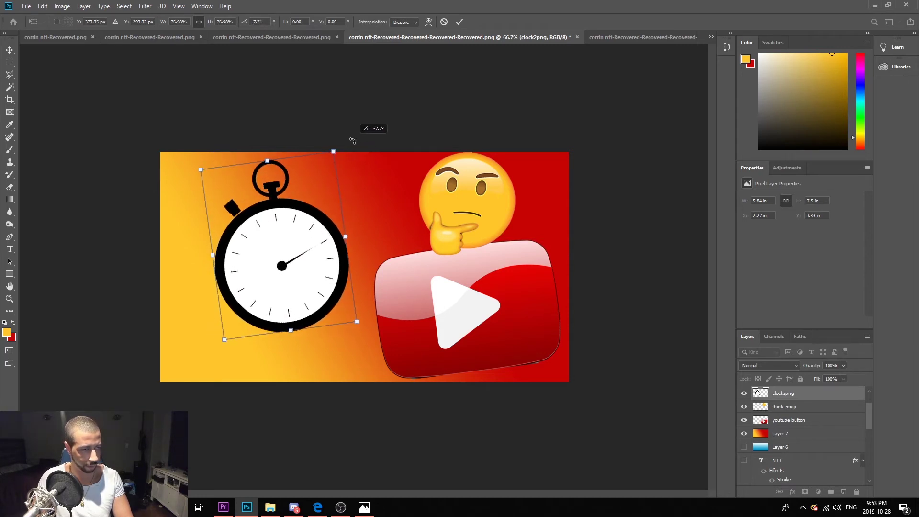
pyautogui.moveTo(313, 288); pyautogui.dragTo(282, 281)
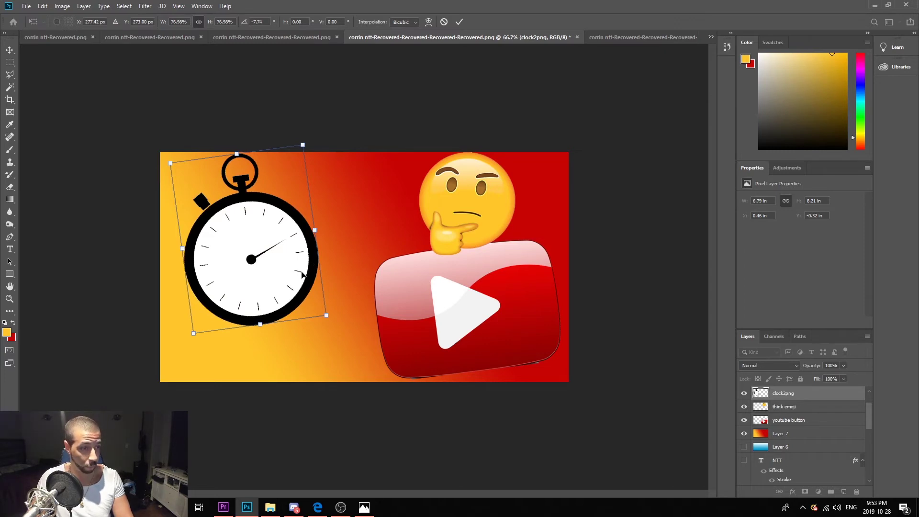
pyautogui.moveTo(261, 305); pyautogui.dragTo(293, 296)
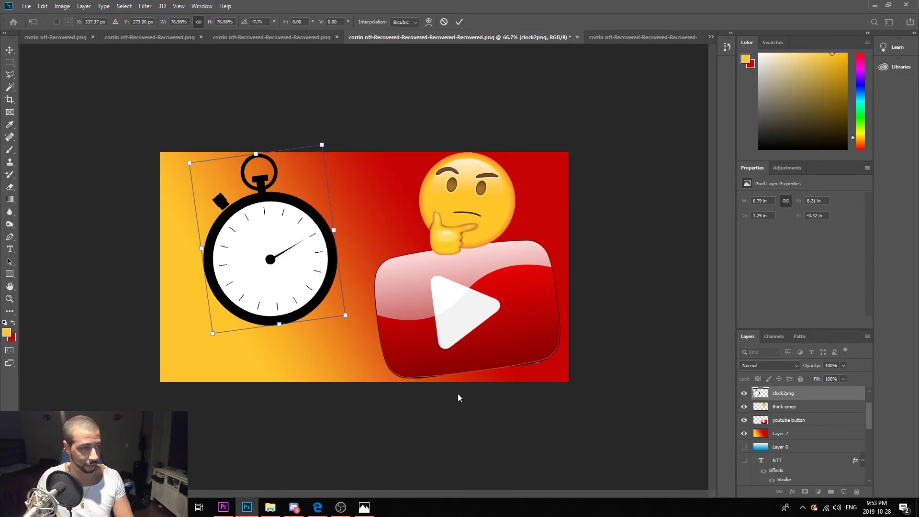
pyautogui.press('Return')
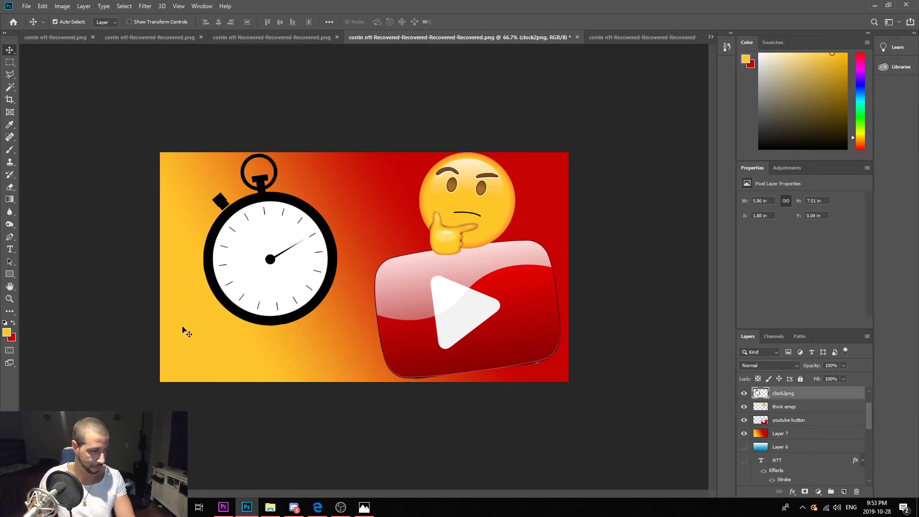
# Move the youtube button beneath the stopwatch to about X 0.76 in, Y 3.88 in, and shift the stopwatch up and left
pyautogui.press('t')
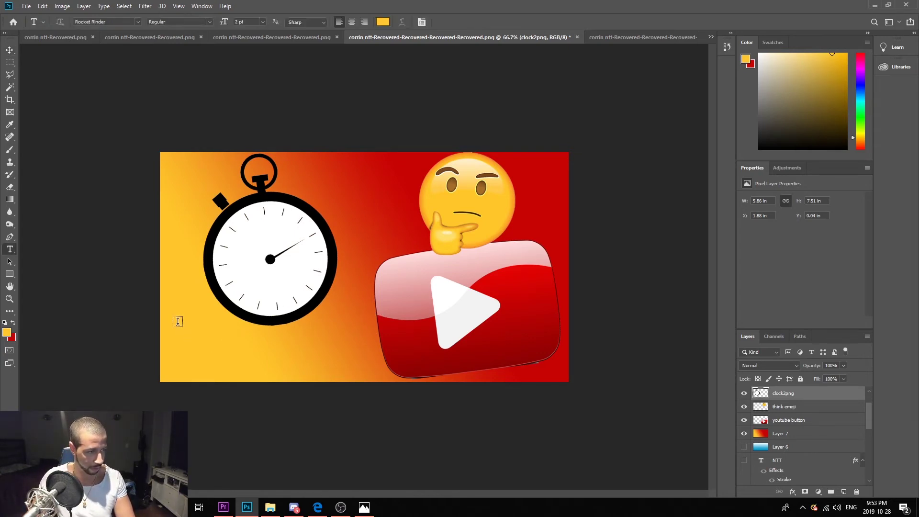
pyautogui.hotkey('ctrl', 'z')
pyautogui.press('v')
pyautogui.moveTo(514, 311); pyautogui.dragTo(333, 325)
pyautogui.moveTo(285, 214); pyautogui.dragTo(271, 202)
pyautogui.moveTo(322, 338); pyautogui.dragTo(303, 322)
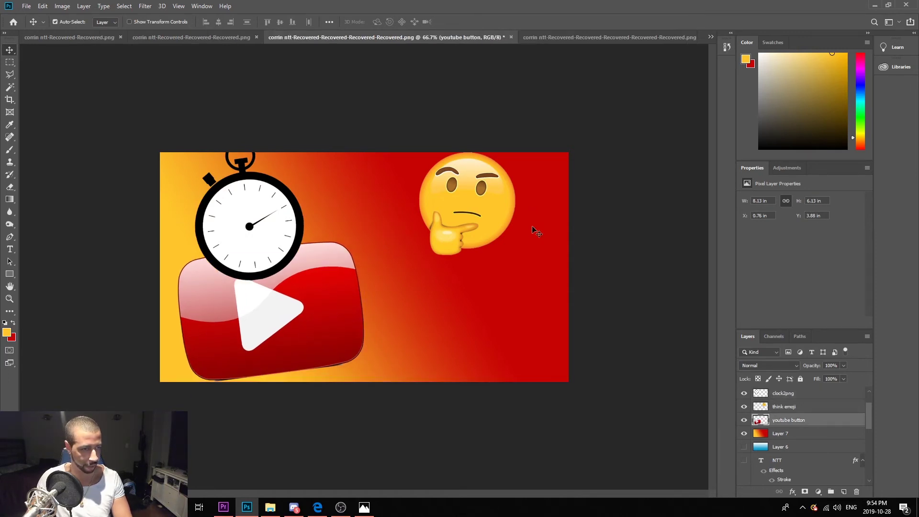
# Enlarge the thinking emoji to about 4.56 × 4.88 in and place it near X 11.21 in, Y 0.1 in
pyautogui.moveTo(478, 214)
pyautogui.mouseDown()
pyautogui.moveTo(496, 220)
pyautogui.moveTo(492, 214)
pyautogui.mouseUp()
pyautogui.hotkey('ctrl', 't')
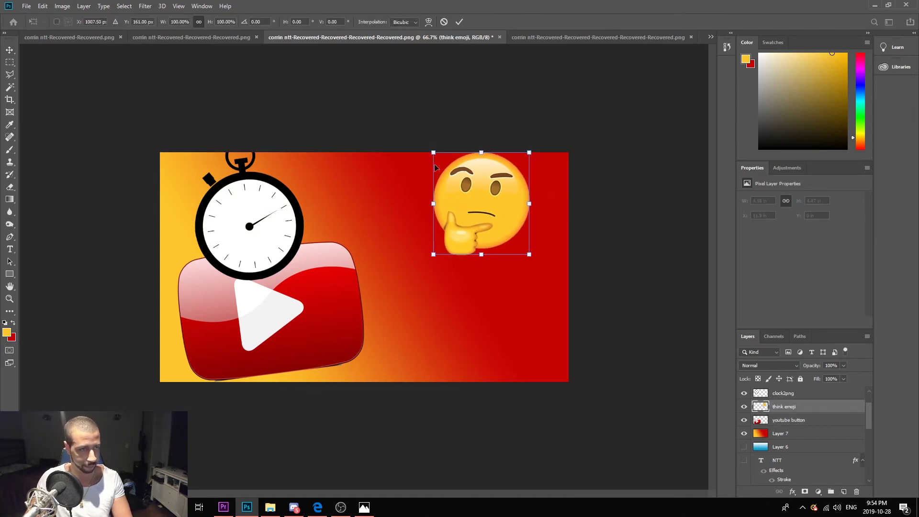
pyautogui.moveTo(431, 154); pyautogui.dragTo(426, 142)
pyautogui.moveTo(502, 208); pyautogui.dragTo(495, 218)
pyautogui.press('Return')
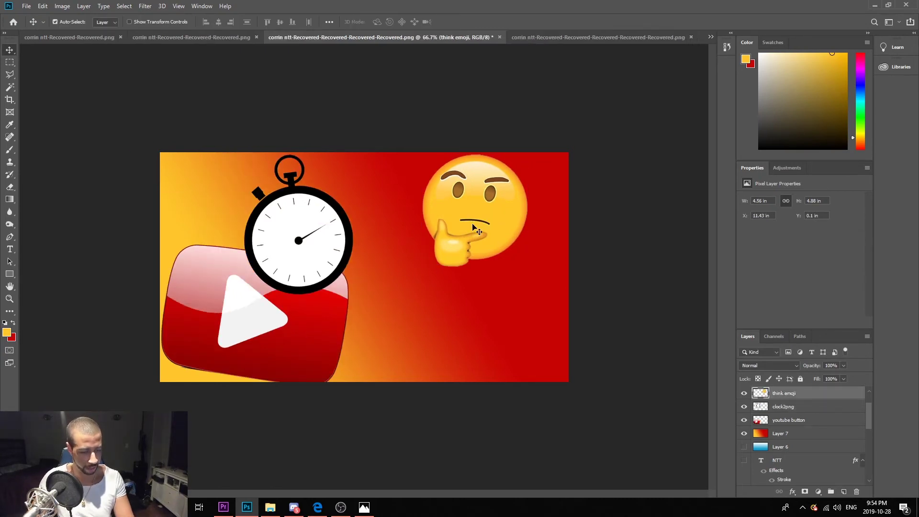
pyautogui.moveTo(480, 226); pyautogui.dragTo(476, 223)
# Add a text box below the emoji, right of the youtube button, reading TIME MANAGEMENT in the Rocket Rinder font
pyautogui.press('t')
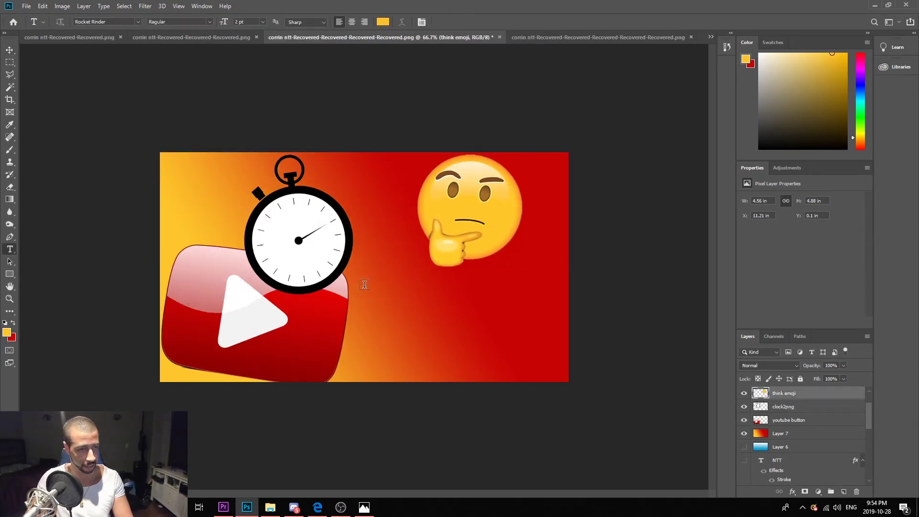
pyautogui.moveTo(358, 276); pyautogui.dragTo(564, 374)
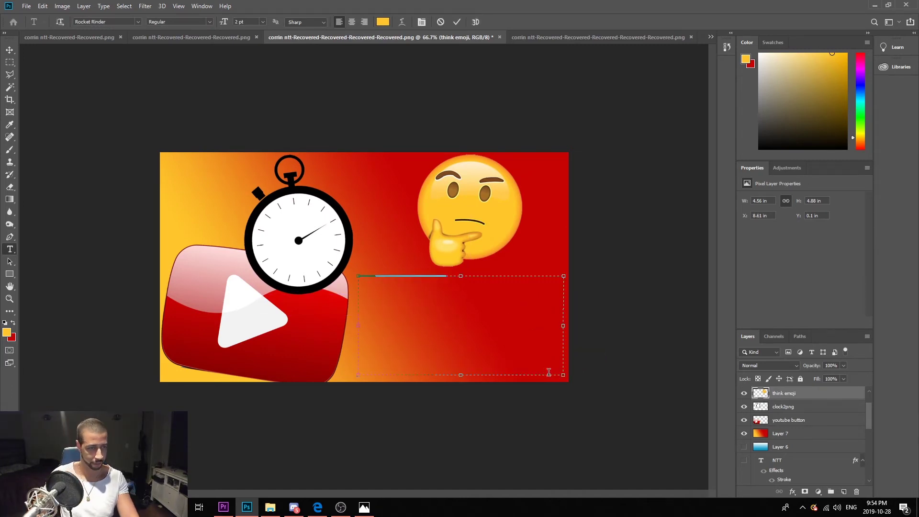
pyautogui.write('TIME MANAGEMENT')
# Enlarge the word TIME in the new text to 199 pt
pyautogui.doubleClick(423, 280)
pyautogui.click(249, 21)
pyautogui.scroll(20, 249, 21)
pyautogui.scroll(20, 249, 21)
pyautogui.scroll(20, 250, 21)
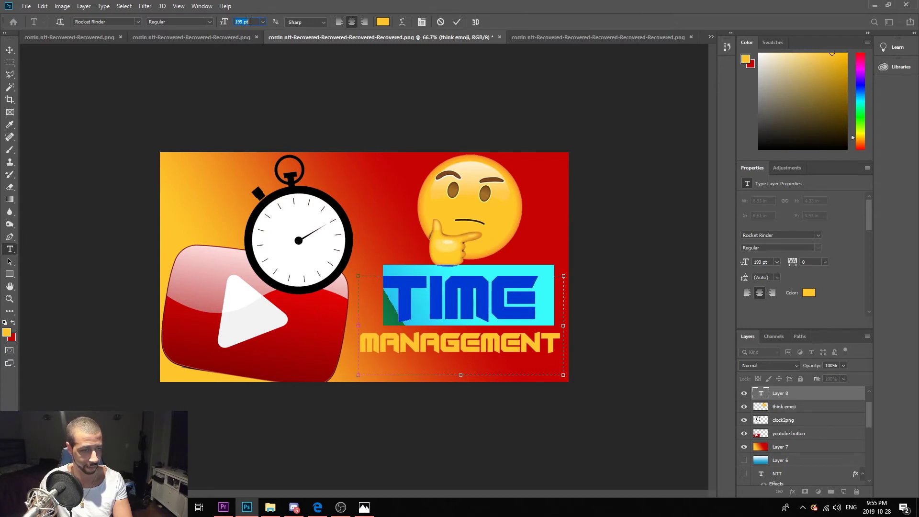
# Recolour the whole TIME MANAGEMENT text to a lighter yellow and commit the text
pyautogui.hotkey('ctrl', 'a')
pyautogui.moveTo(836, 53); pyautogui.dragTo(819, 53)
pyautogui.hotkey('ctrl', 'Return')
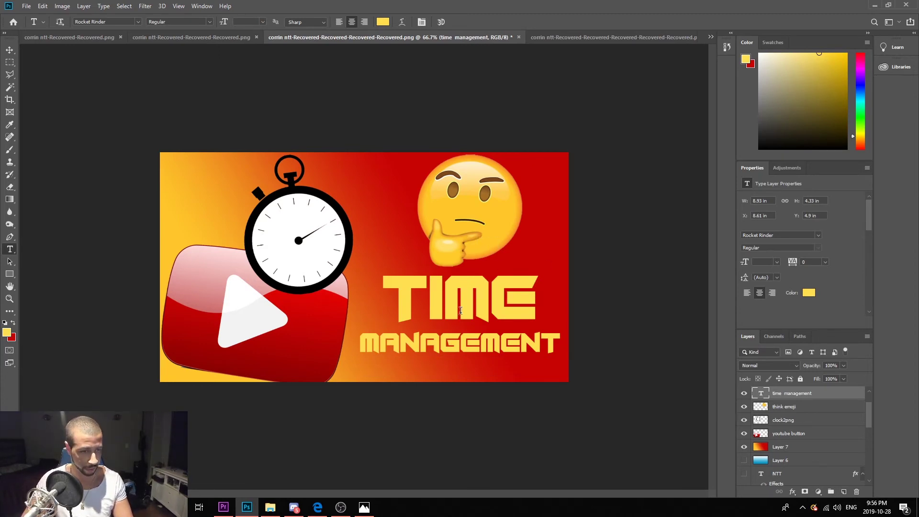
pyautogui.press('v')
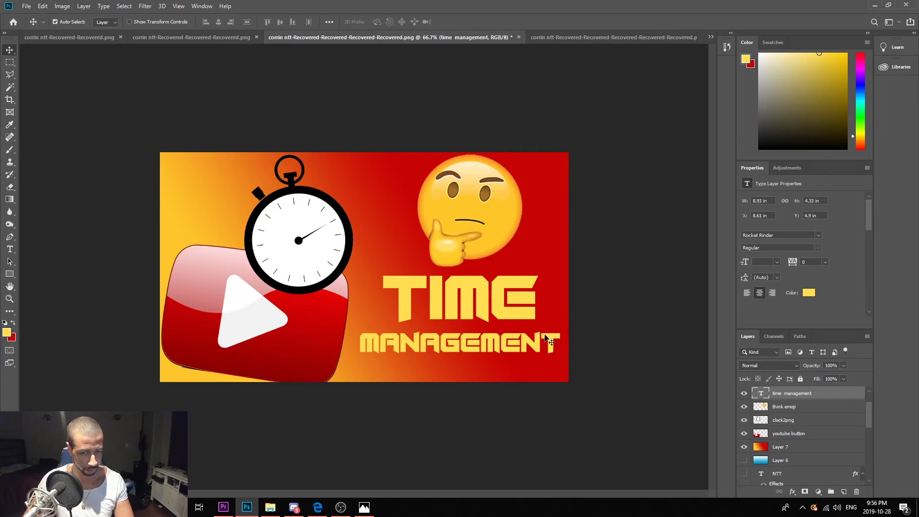
# Apply a metallic gold Gradient Overlay layer style to the TIME MANAGEMENT text
pyautogui.doubleClick(853, 397)
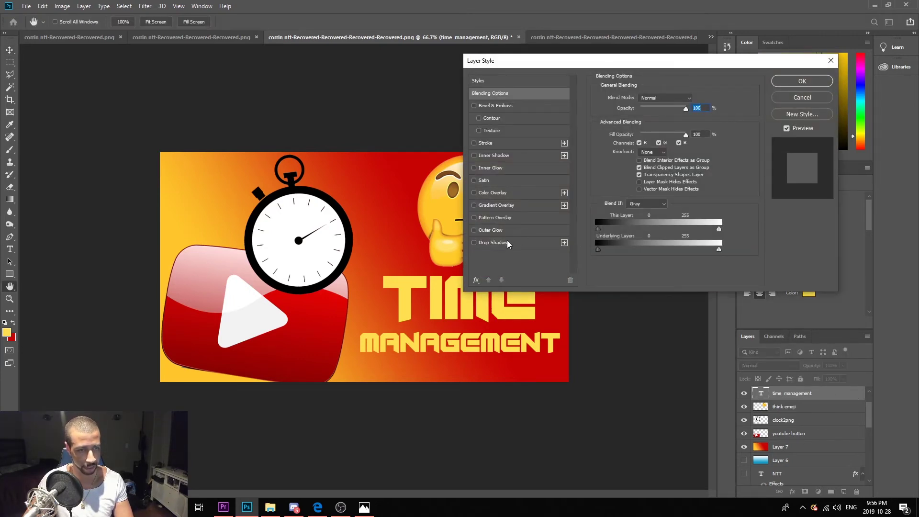
pyautogui.click(510, 205)
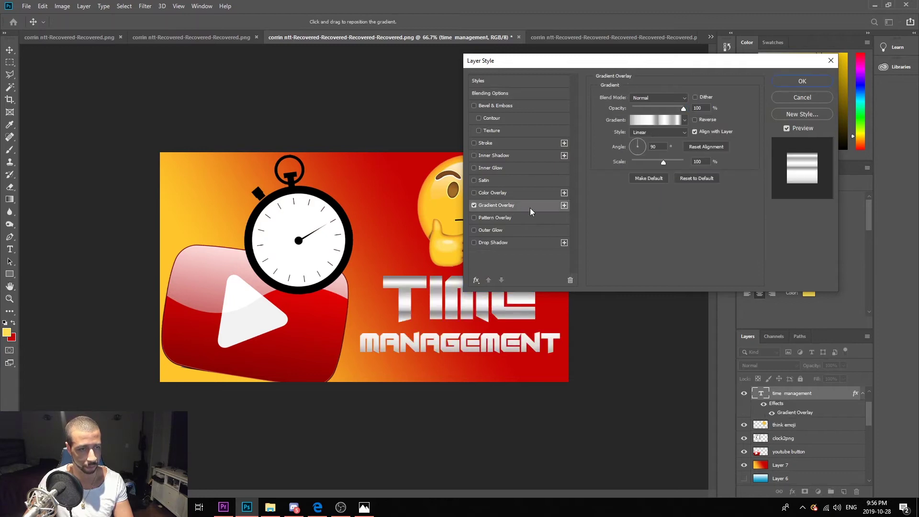
pyautogui.press('Escape')
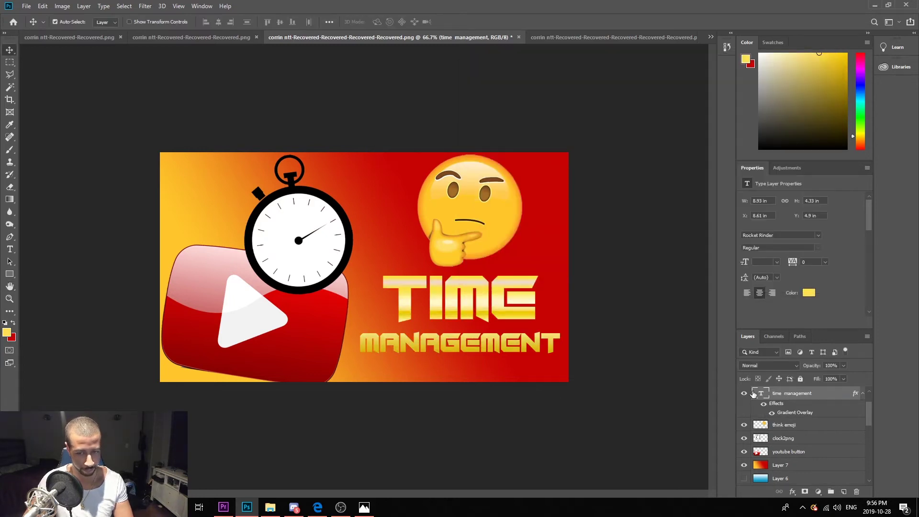
# Add a black outside Stroke to the TIME MANAGEMENT text's layer style
pyautogui.doubleClick(839, 397)
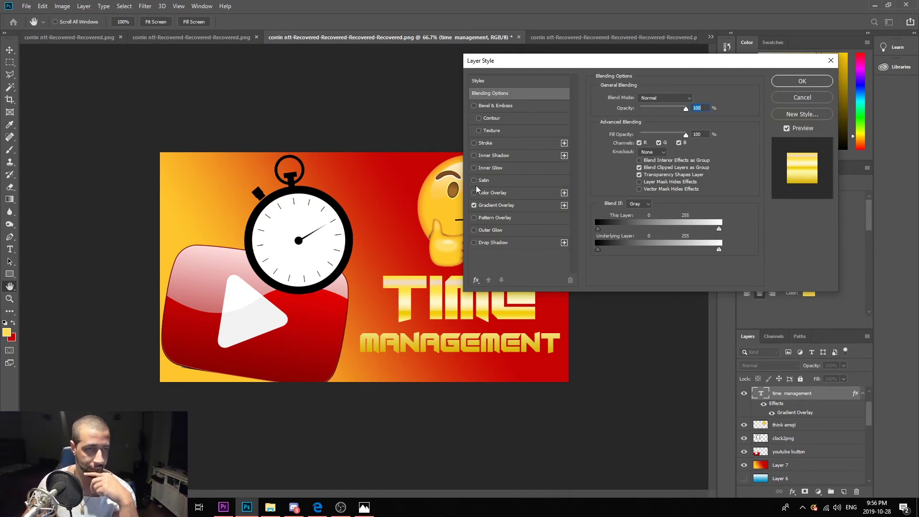
pyautogui.click(474, 143)
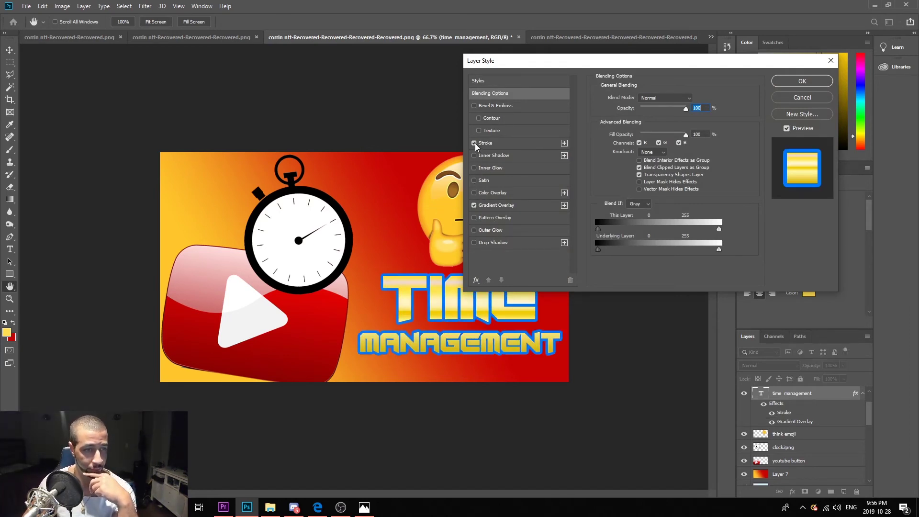
pyautogui.click(535, 145)
pyautogui.click(619, 167)
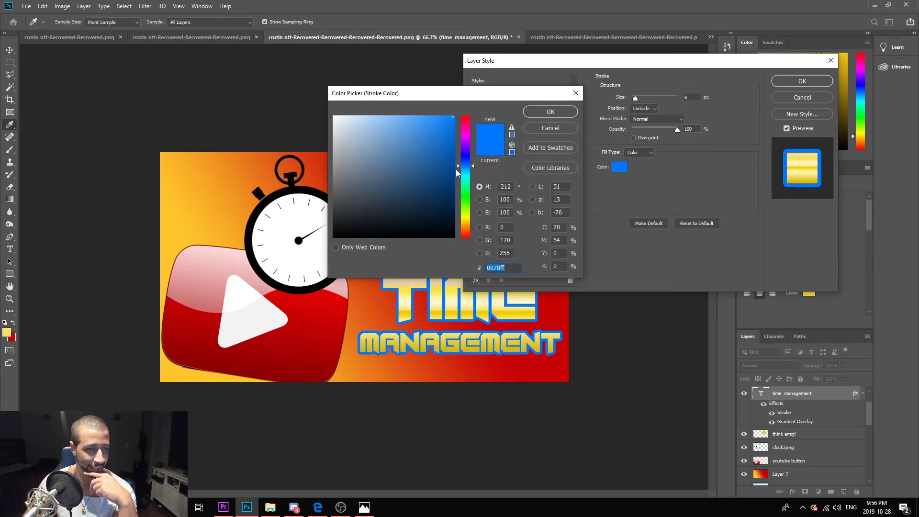
pyautogui.click(454, 236)
pyautogui.click(556, 115)
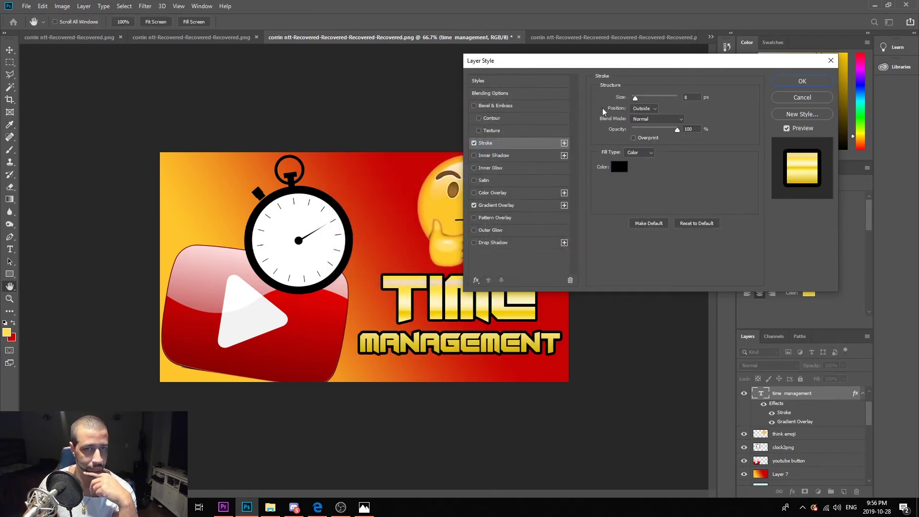
# Set the text's stroke size to 3 px and apply the layer style
pyautogui.click(695, 95)
pyautogui.press('Down')
pyautogui.press('Down')
pyautogui.press('Down')
pyautogui.press('Down')
pyautogui.press('Down')
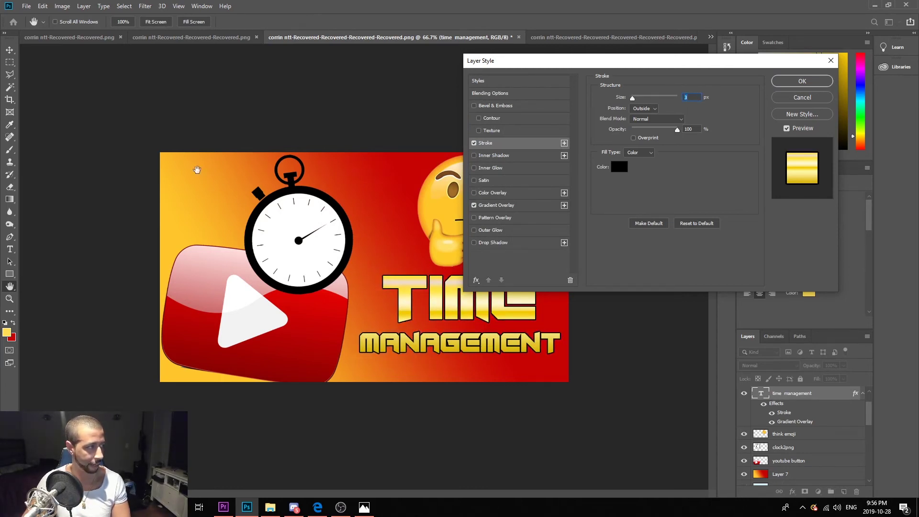
pyautogui.click(794, 81)
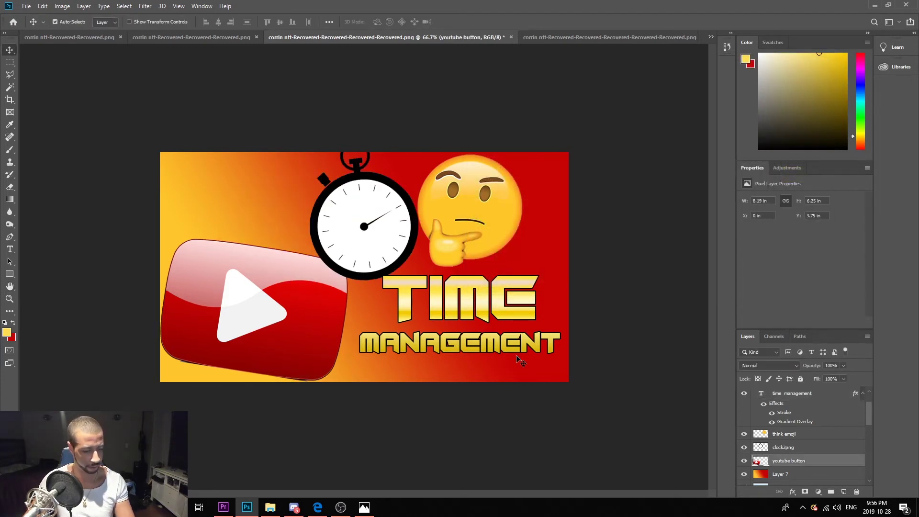
# Change the TIME MANAGEMENT text's font to Lato Black Italic and enlarge the text block
pyautogui.click(518, 358)
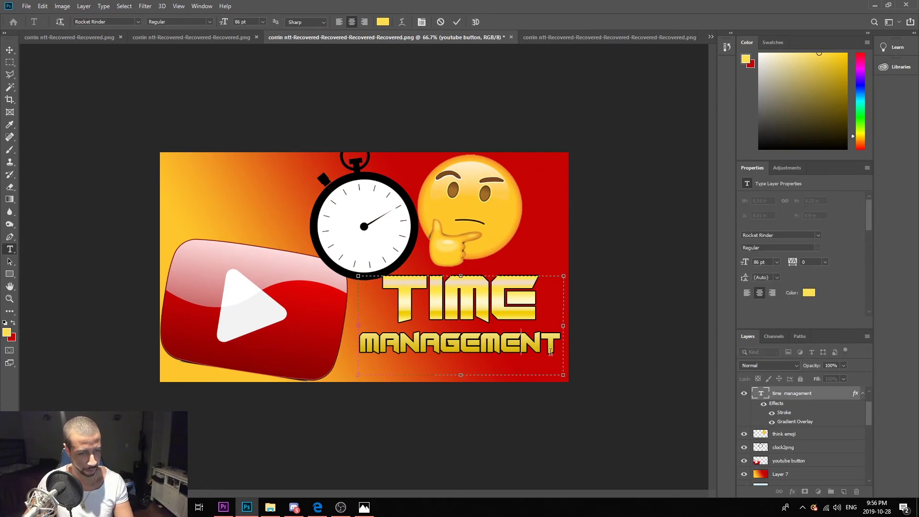
pyautogui.doubleClick(555, 350)
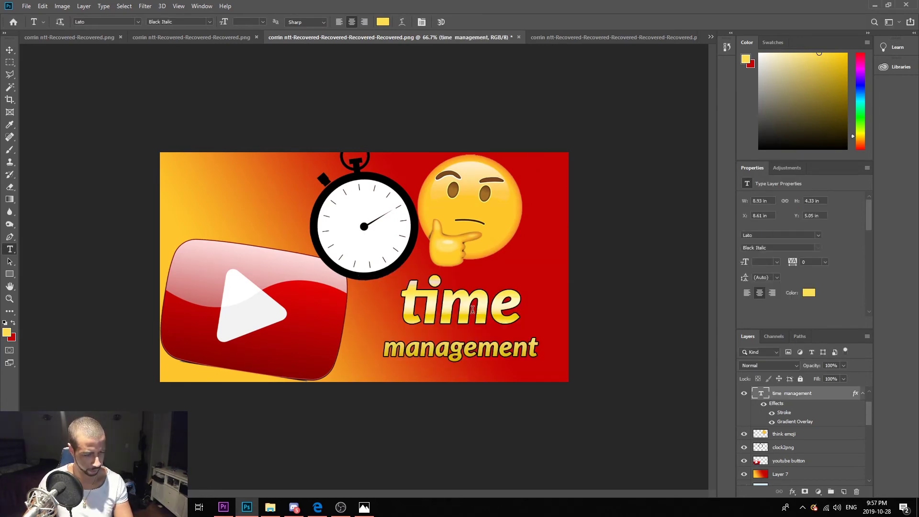
pyautogui.hotkey('ctrl', 't')
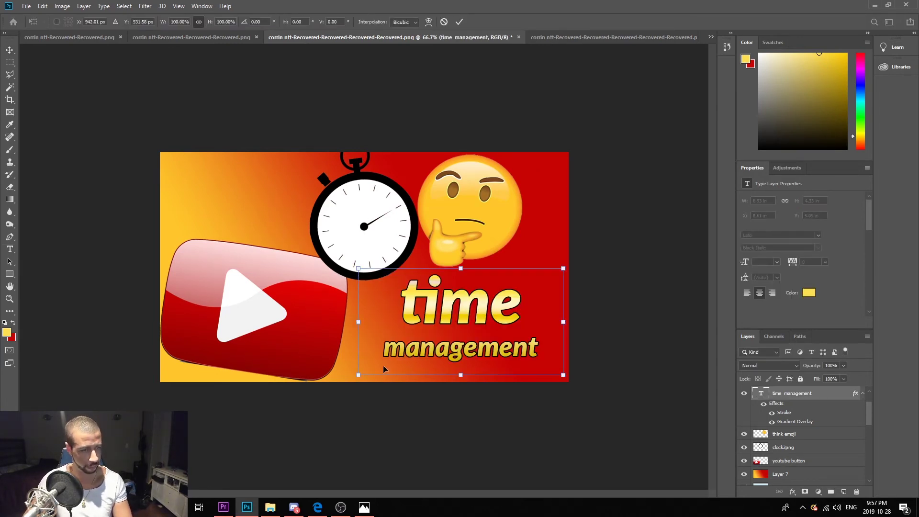
pyautogui.moveTo(358, 374); pyautogui.dragTo(338, 389)
pyautogui.press('Return')
# Move the stopwatch to the canvas's upper-left corner and scale the YouTube button to 85.90% beneath it
pyautogui.moveTo(364, 225); pyautogui.dragTo(235, 210)
pyautogui.moveTo(244, 306); pyautogui.dragTo(249, 313)
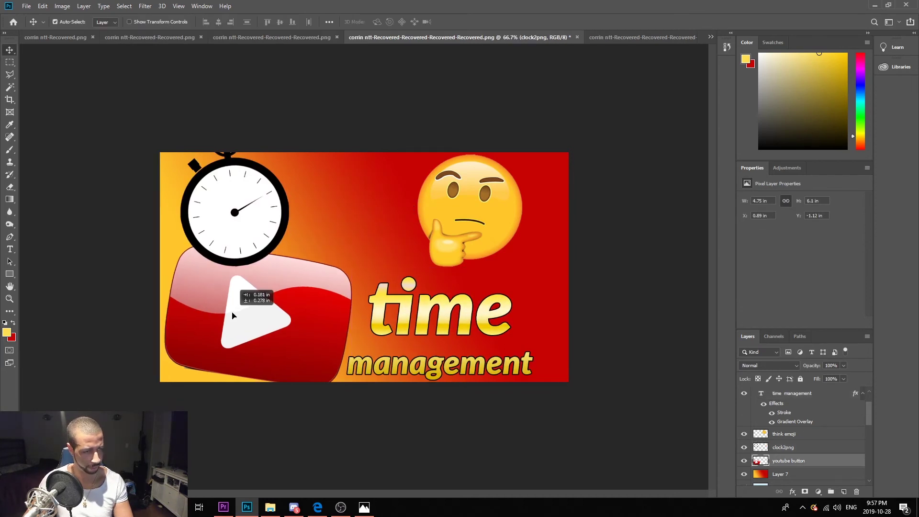
pyautogui.hotkey('ctrl', 't')
pyautogui.moveTo(354, 245); pyautogui.dragTo(326, 265)
pyautogui.moveTo(271, 335); pyautogui.dragTo(282, 328)
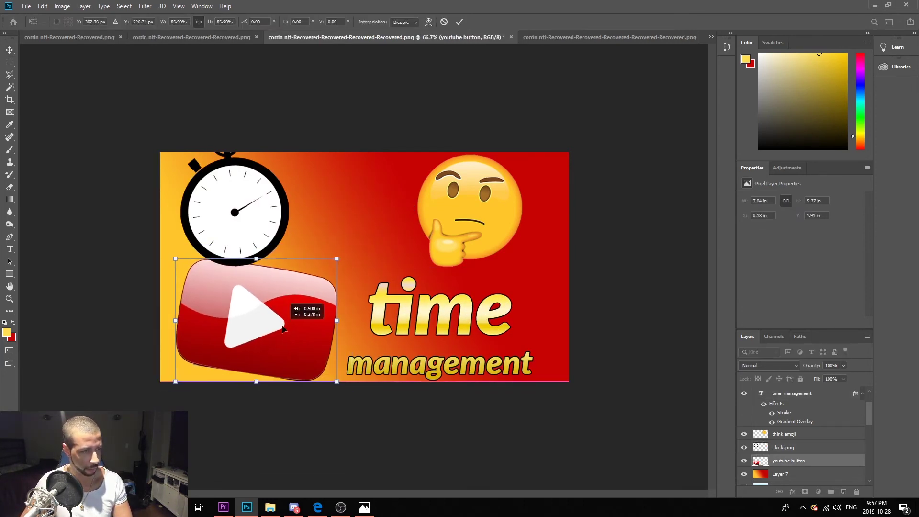
pyautogui.press('Return')
# Move the thinking emoji beside the stopwatch, and enlarge and reposition the text over the red part of the background
pyautogui.moveTo(475, 222); pyautogui.dragTo(351, 225)
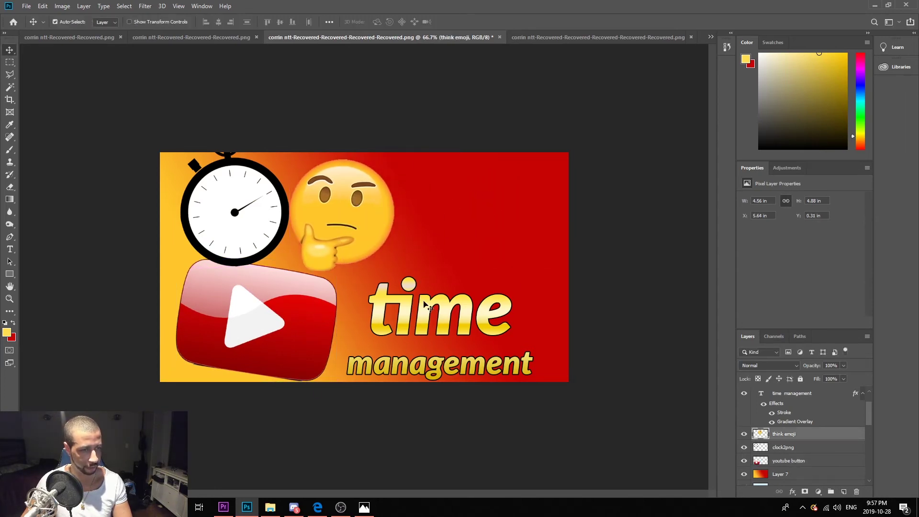
pyautogui.moveTo(451, 323); pyautogui.dragTo(458, 287)
pyautogui.hotkey('ctrl', 't')
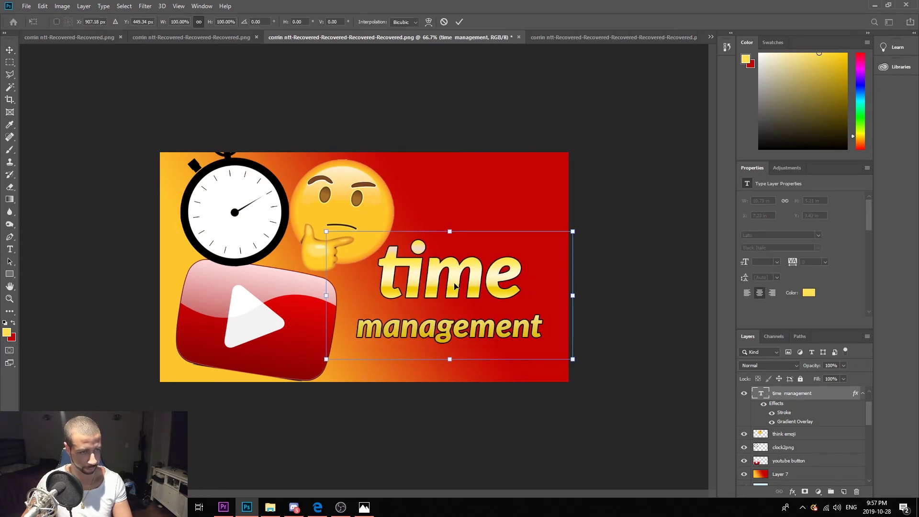
pyautogui.moveTo(573, 231); pyautogui.dragTo(628, 201)
pyautogui.moveTo(484, 254); pyautogui.dragTo(456, 276)
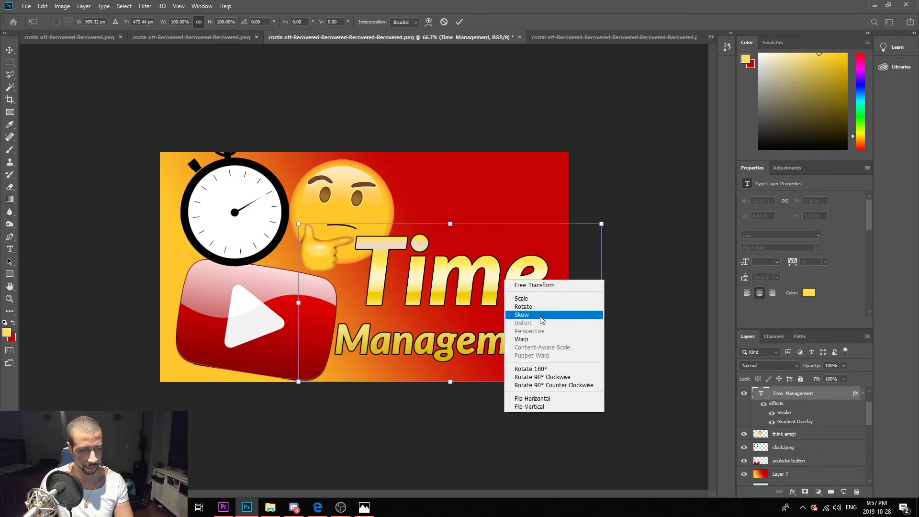
# Skew the Time Management text vertically so that its lines slope upward to the right
pyautogui.click(540, 316)
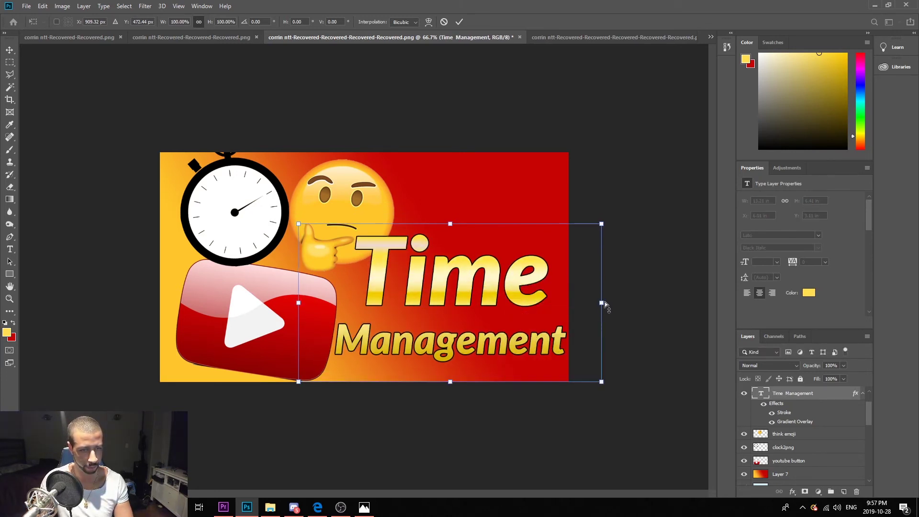
pyautogui.moveTo(605, 304); pyautogui.dragTo(602, 231)
pyautogui.press('Return')
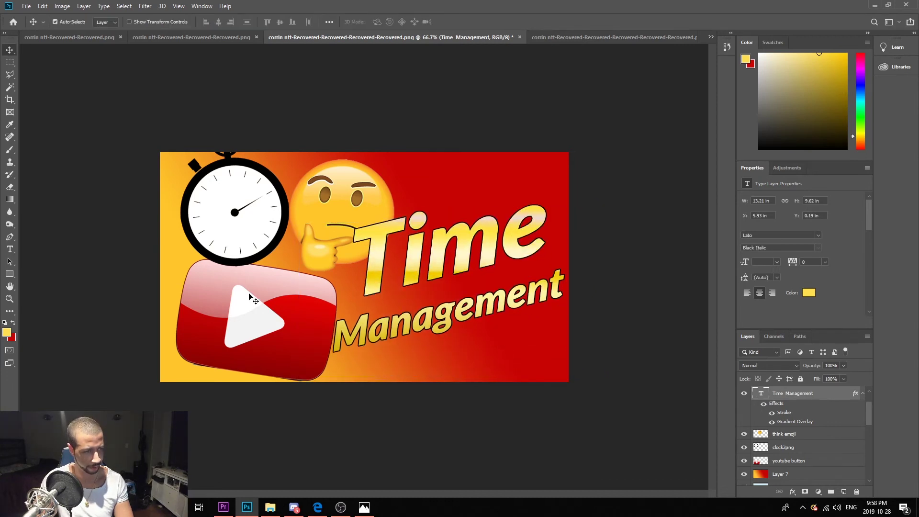
# Scale down the YouTube button in the canvas's lower-left corner
pyautogui.click(266, 206)
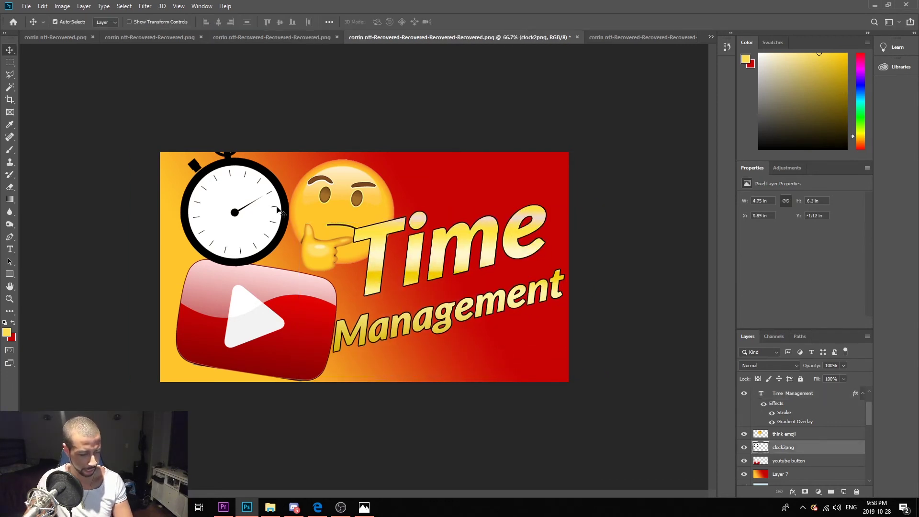
pyautogui.click(262, 331)
pyautogui.hotkey('ctrl', 't')
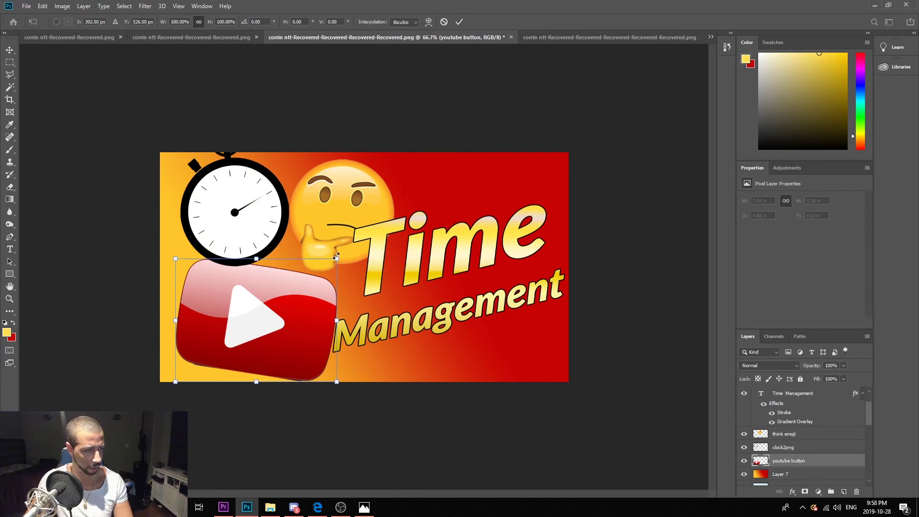
pyautogui.moveTo(336, 257); pyautogui.dragTo(307, 282)
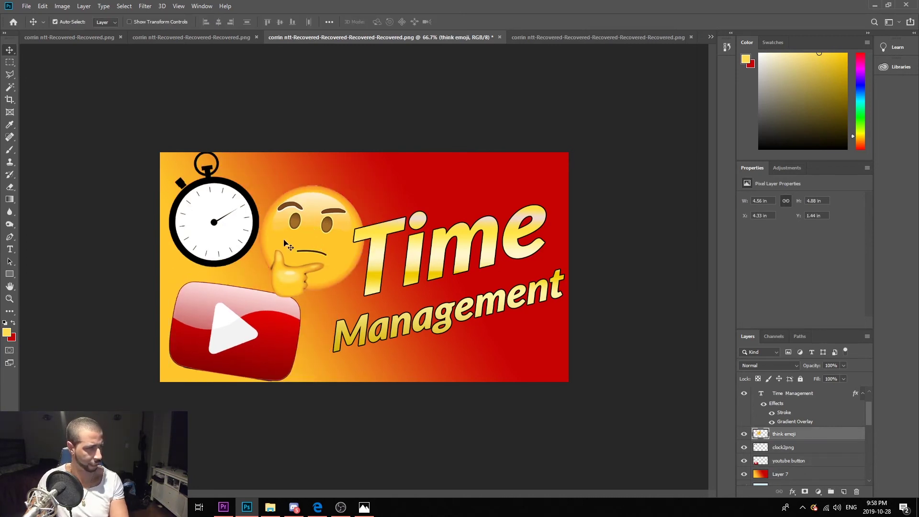
# Enlarge the stopwatch so that it reaches down to the YouTube button
pyautogui.click(247, 245)
pyautogui.hotkey('ctrl', 't')
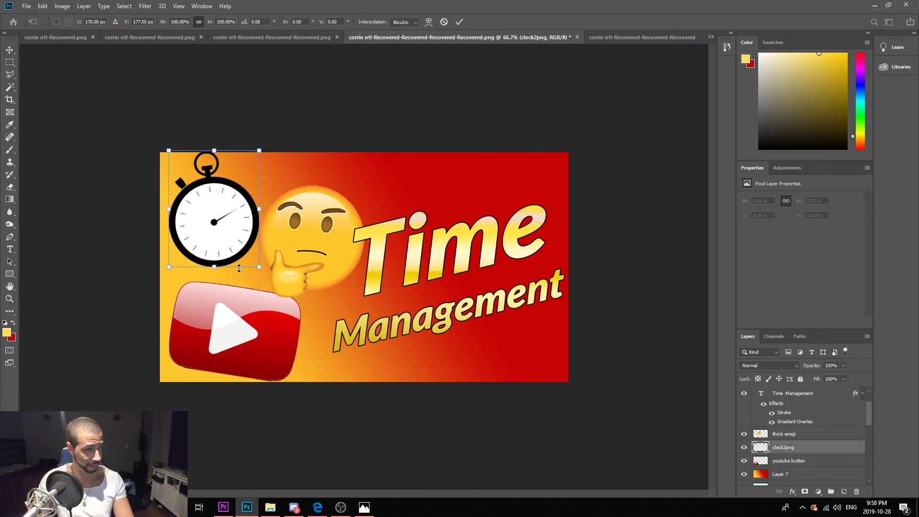
pyautogui.moveTo(259, 268); pyautogui.dragTo(266, 286)
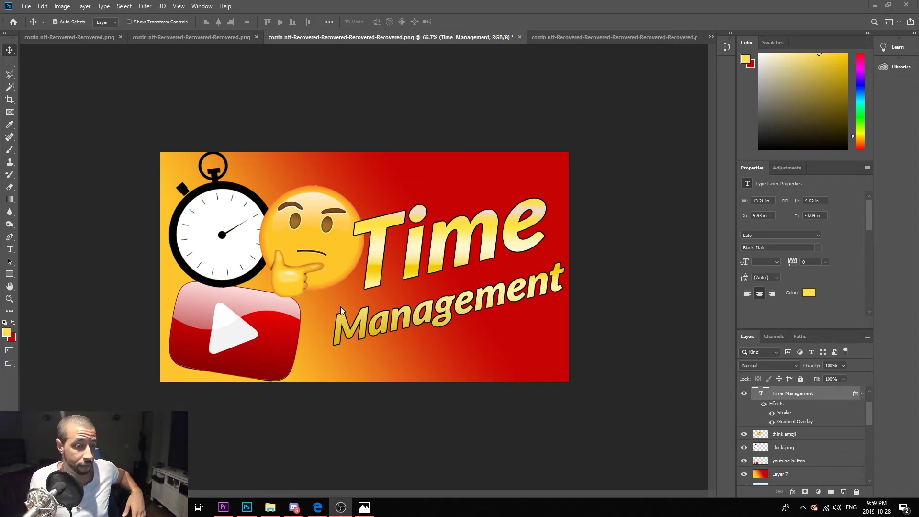
# Replace the text's wording with "How To" on a single line and add a line break after it
pyautogui.doubleClick(540, 287)
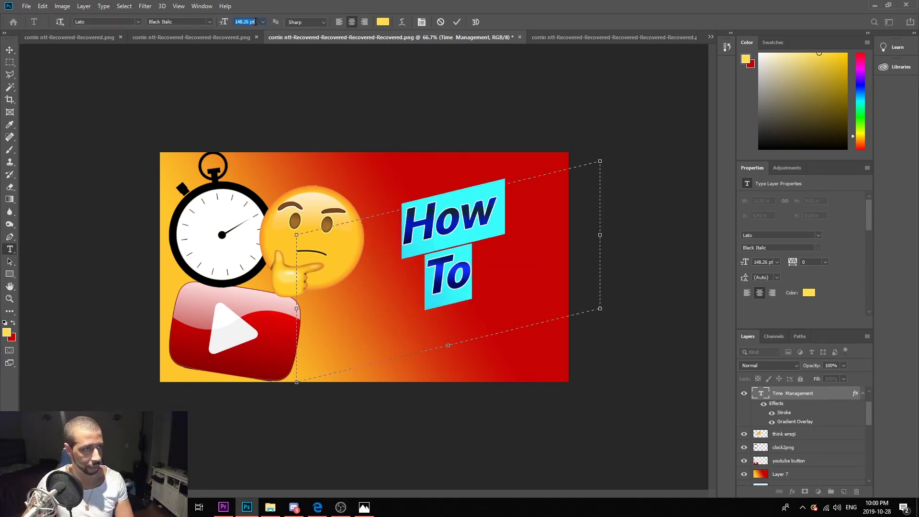
pyautogui.click(488, 259)
pyautogui.click(429, 276)
pyautogui.press('BackSpace')
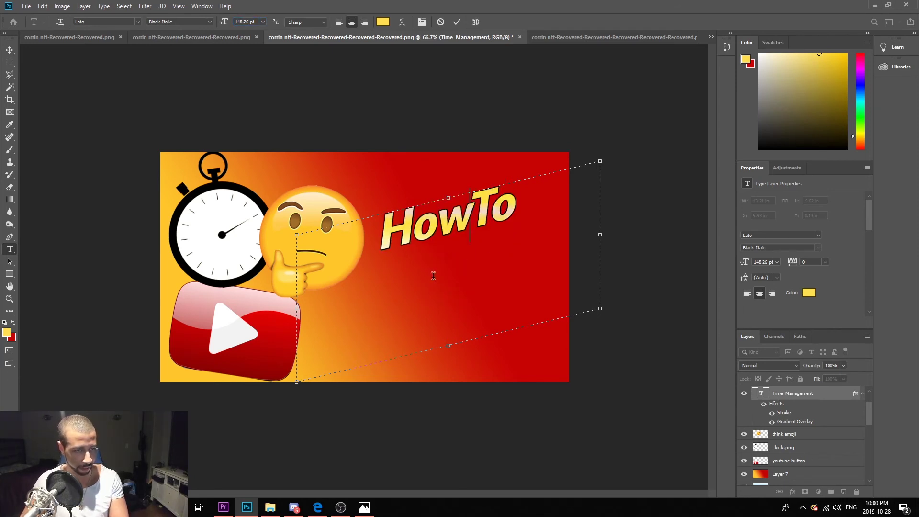
pyautogui.click(529, 204)
pyautogui.press('Return')
pyautogui.write('manage')
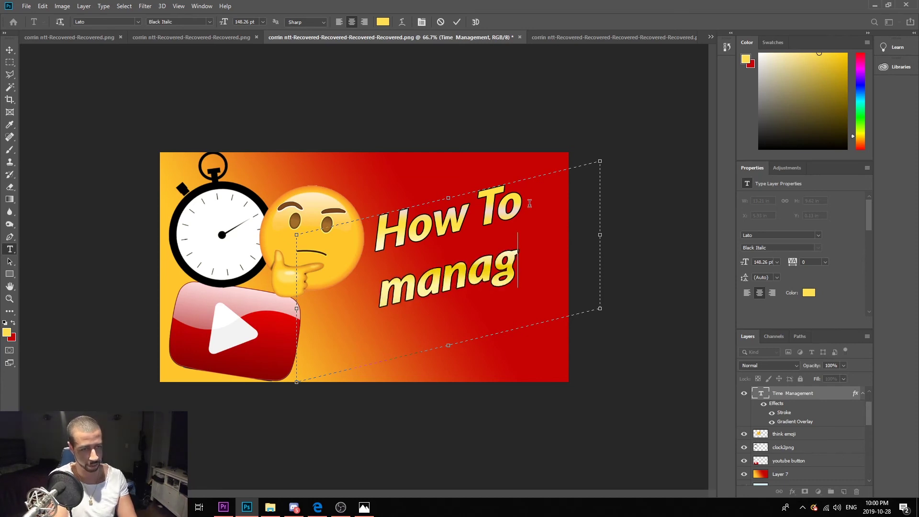
pyautogui.press('BackSpace')
pyautogui.press('BackSpace')
pyautogui.press('BackSpace')
pyautogui.press('BackSpace')
pyautogui.press('BackSpace')
pyautogui.press('BackSpace')
# Add "Manage" and "Time" as the second and third text lines and extend the text box downward and upward
pyautogui.write('M')
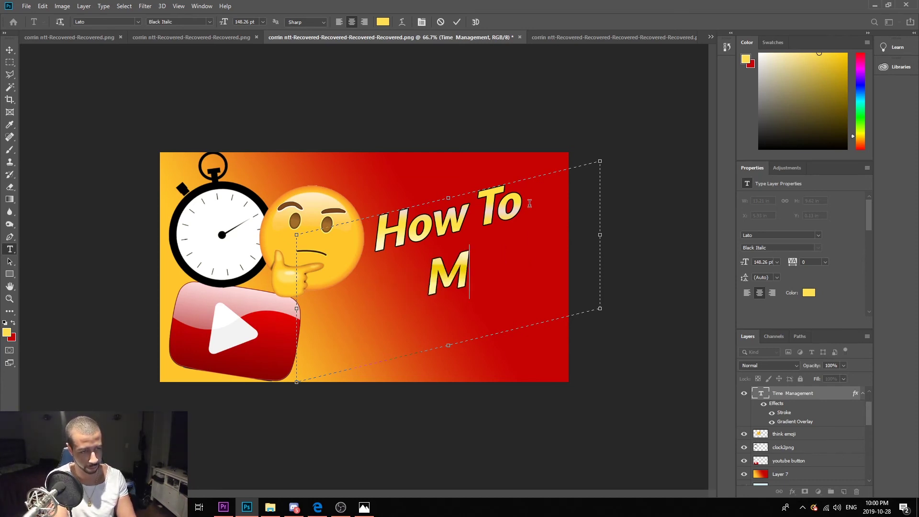
pyautogui.write('anage')
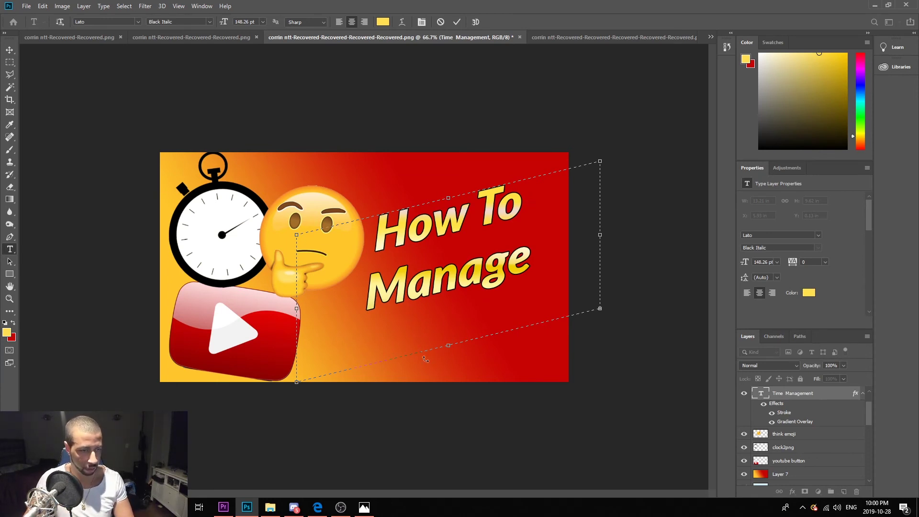
pyautogui.moveTo(449, 345); pyautogui.dragTo(449, 375)
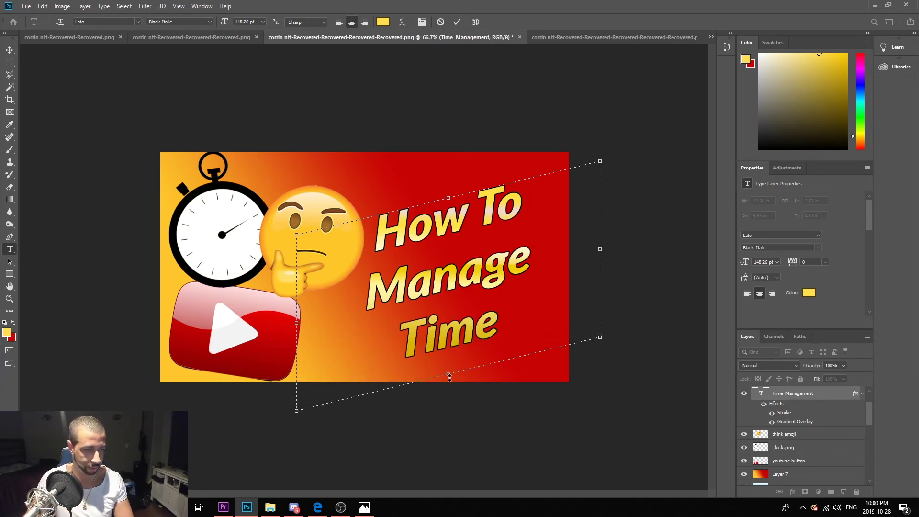
pyautogui.moveTo(449, 198); pyautogui.dragTo(449, 169)
# Set the font size of all the How To Manage Time text to 188 pt and commit the text
pyautogui.hotkey('ctrl', 'a')
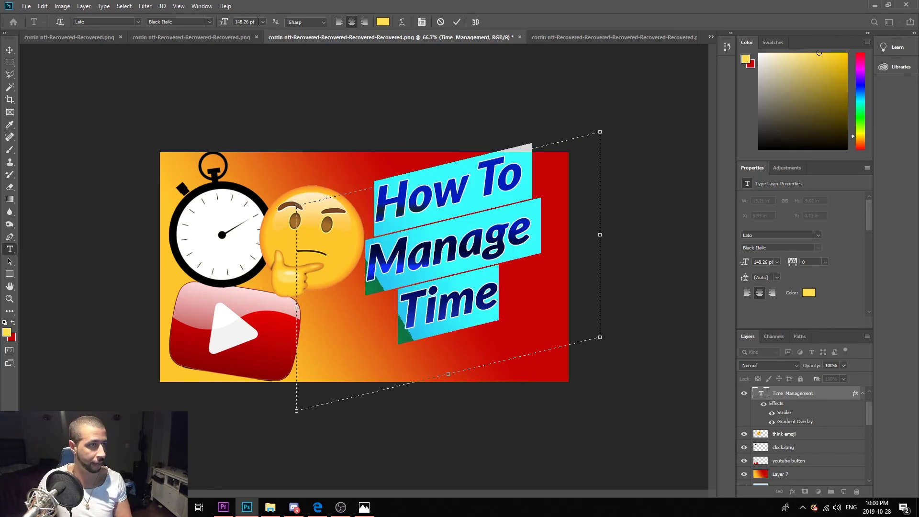
pyautogui.click(255, 21)
pyautogui.scroll(20, 248, 21)
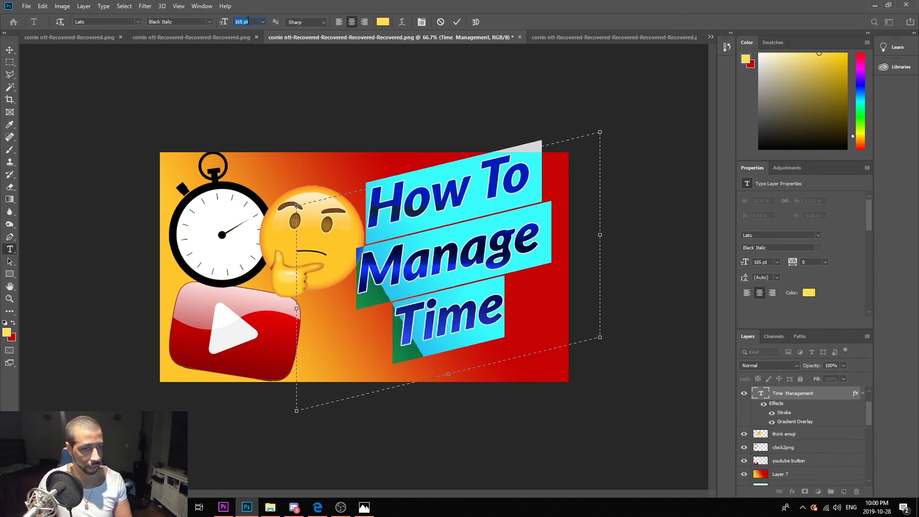
pyautogui.scroll(2, 247, 21)
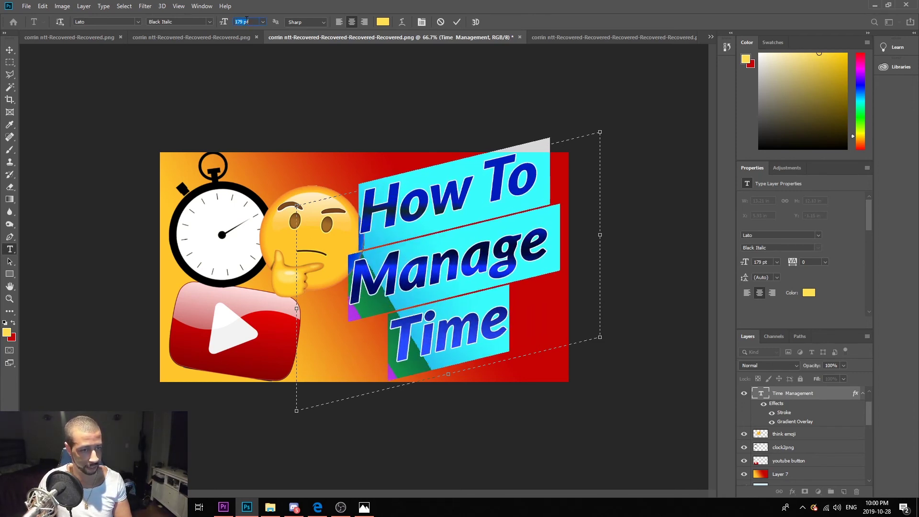
pyautogui.scroll(4, 246, 21)
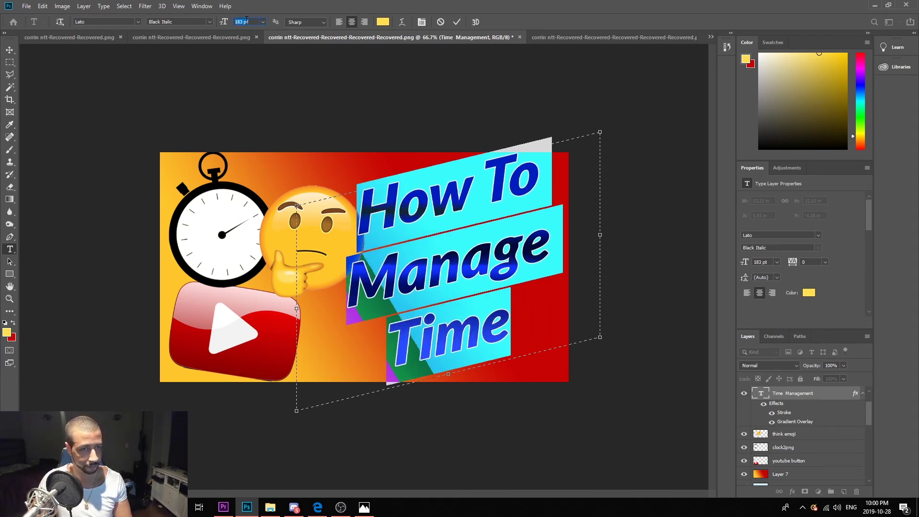
pyautogui.scroll(1, 247, 20)
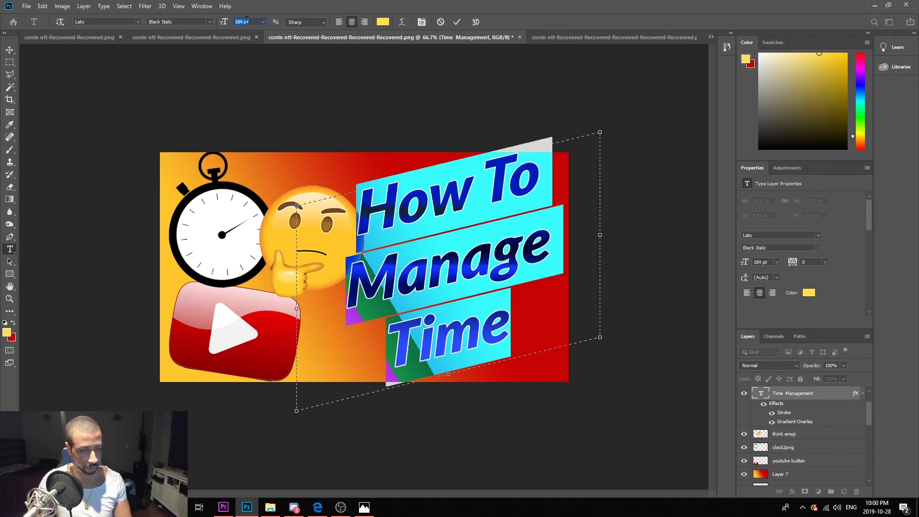
pyautogui.scroll(1, 247, 20)
pyautogui.scroll(3, 246, 20)
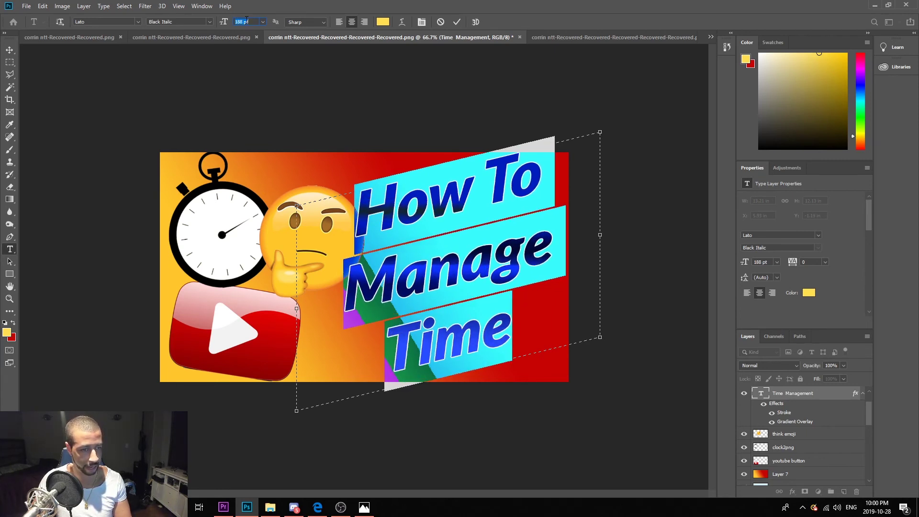
pyautogui.click(453, 122)
# Scale the YouTube button to 135.68%, rotate it about 5.34° and place it in the canvas's lower-left corner
pyautogui.keyDown('ctrl'); pyautogui.click(294, 366); pyautogui.keyUp('ctrl')
pyautogui.hotkey('ctrl', 't')
pyautogui.moveTo(303, 384); pyautogui.dragTo(336, 426)
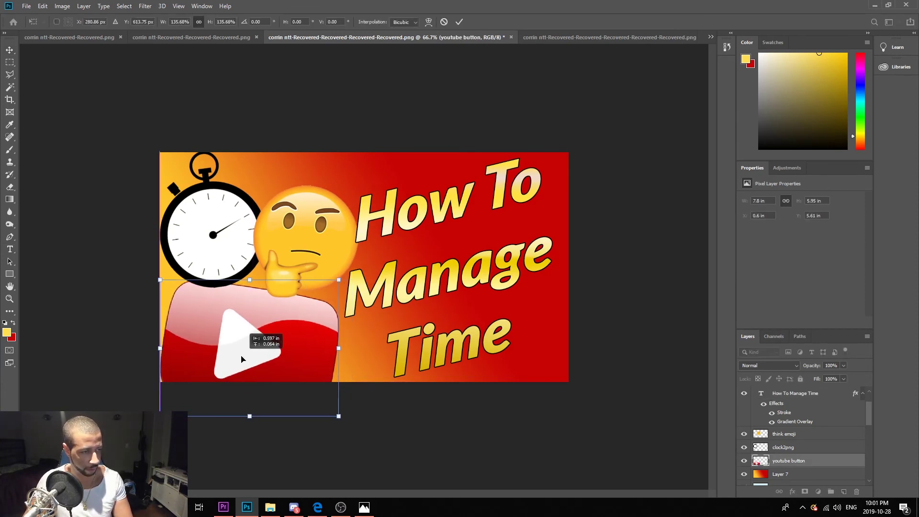
pyautogui.moveTo(254, 362); pyautogui.dragTo(240, 355)
pyautogui.moveTo(151, 269); pyautogui.dragTo(161, 264)
pyautogui.moveTo(259, 345)
pyautogui.mouseDown()
pyautogui.moveTo(262, 333)
pyautogui.moveTo(257, 345)
pyautogui.mouseUp()
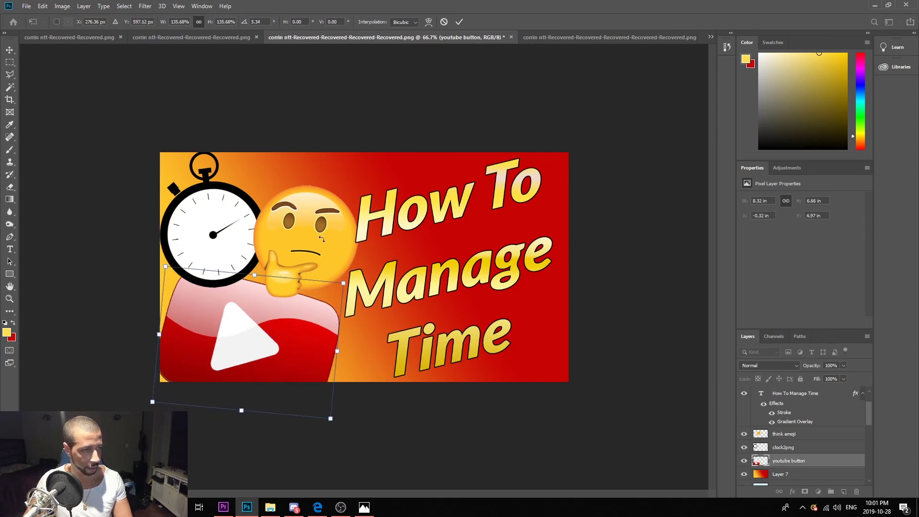
# Commit the button's transform, then raise the thinking emoji to the canvas's top edge and nudge the stopwatch down and right
pyautogui.moveTo(317, 253); pyautogui.dragTo(307, 208)
pyautogui.press('Return')
pyautogui.moveTo(243, 254); pyautogui.dragTo(248, 266)
pyautogui.click(513, 226)
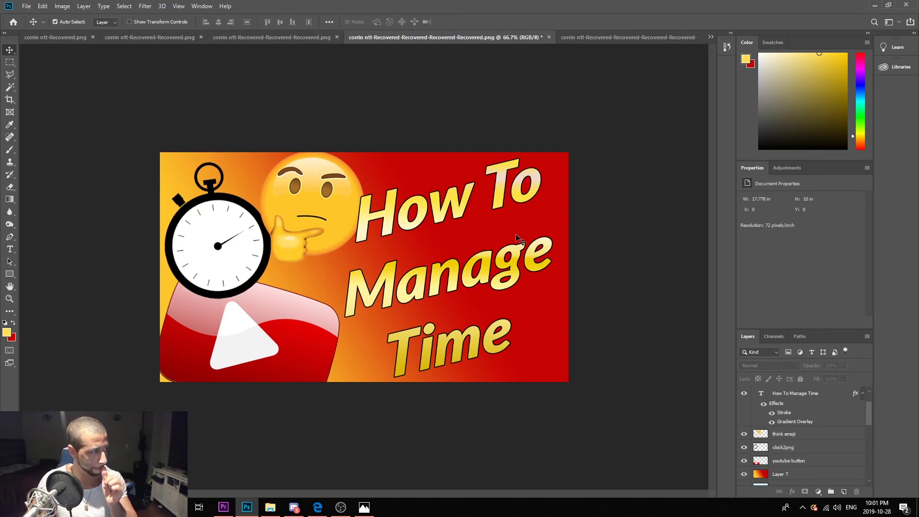
# Shift the How To Manage Time text slightly right and add a question mark after "Time"
pyautogui.click(478, 328)
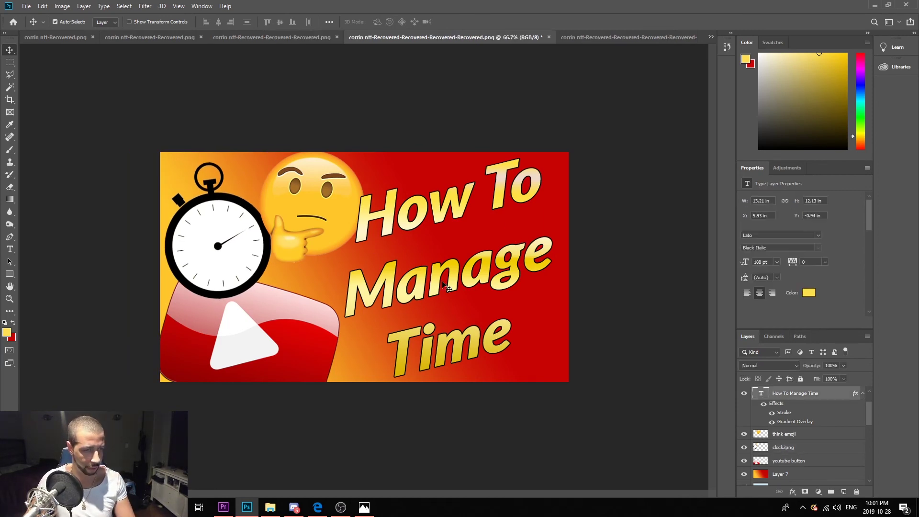
pyautogui.moveTo(432, 289); pyautogui.dragTo(443, 286)
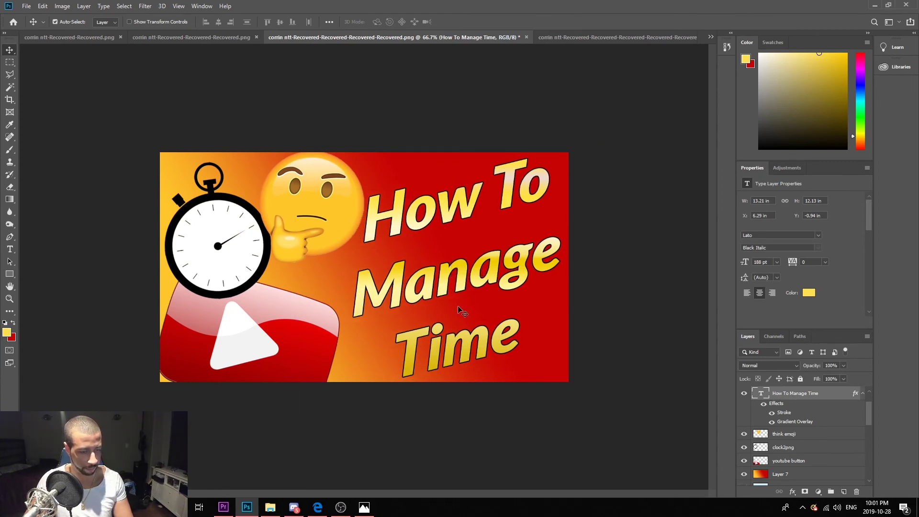
pyautogui.press('t')
pyautogui.click(522, 349)
pyautogui.write('?')
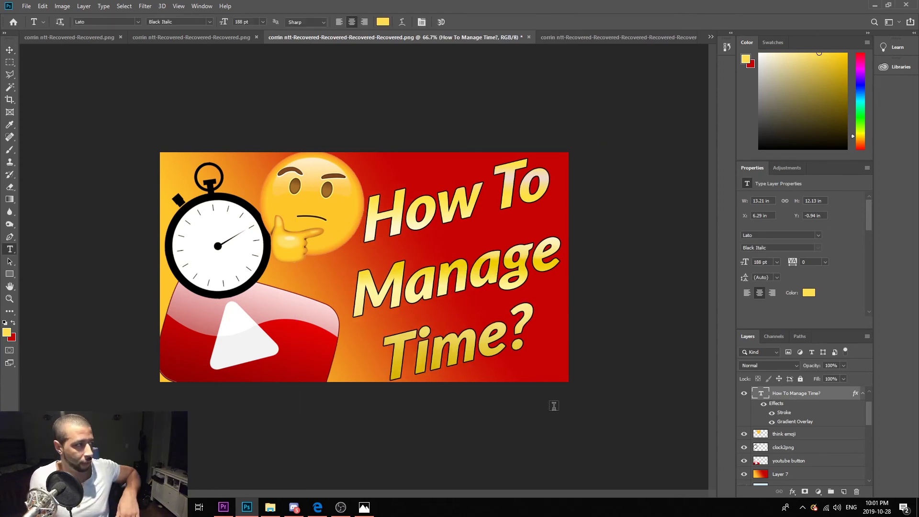